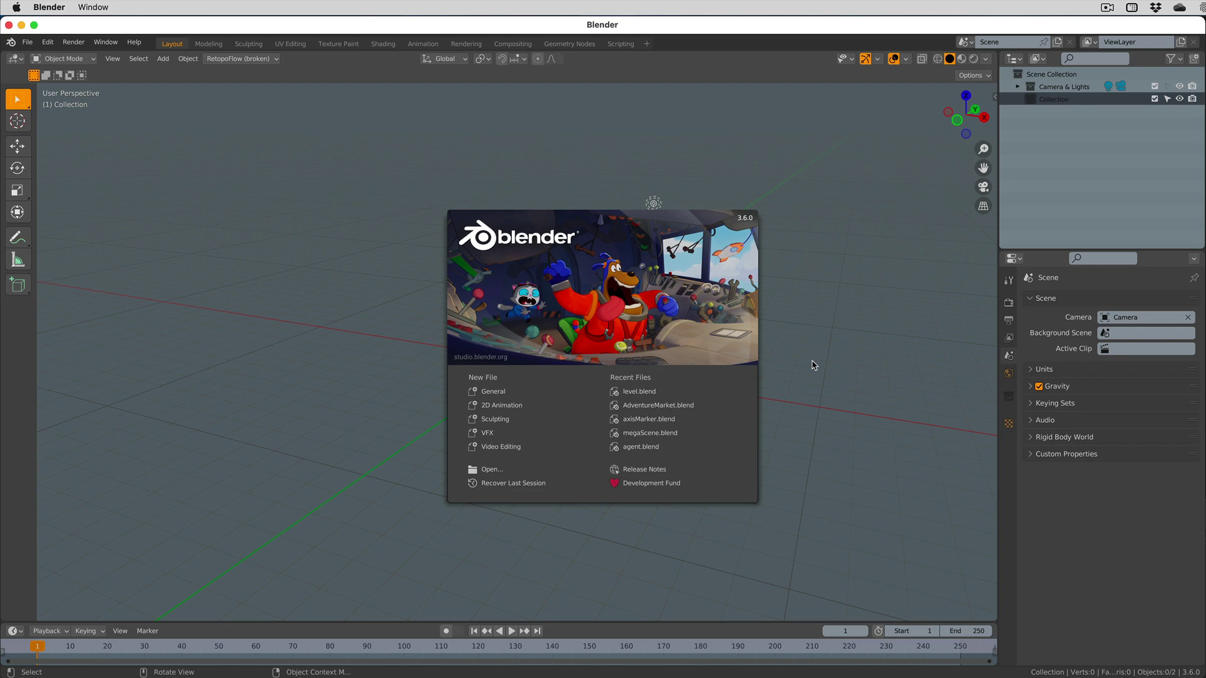
- Start an FBX import and browse to the FBX folder inside Polygon SciFi Space Pack SourceFiles
{"action": "left_click", "coordinate": [823, 425]}
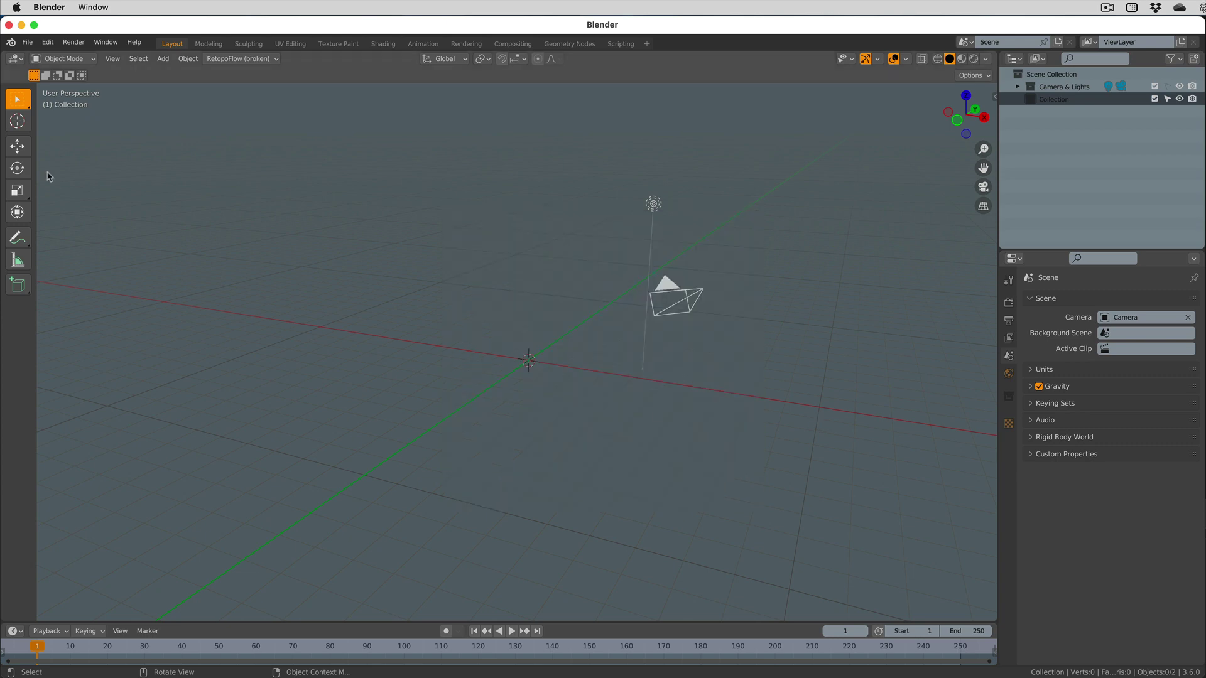
{"action": "left_click", "coordinate": [27, 42]}
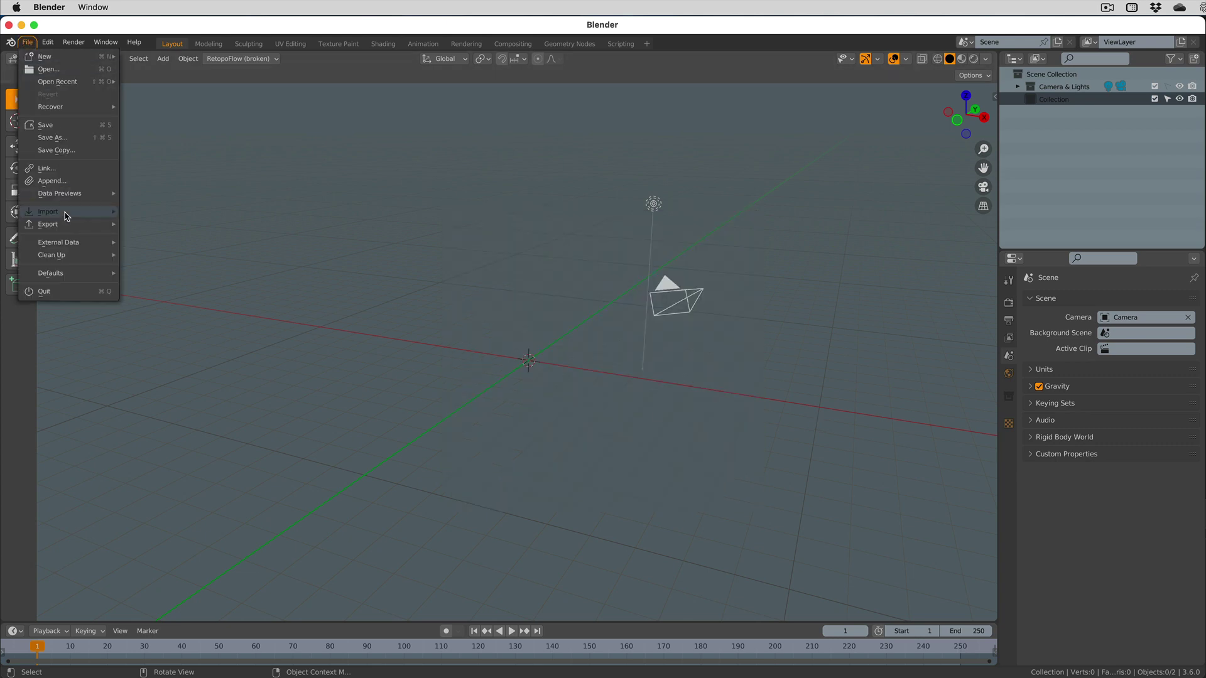
{"action": "mouse_move", "coordinate": [66, 213]}
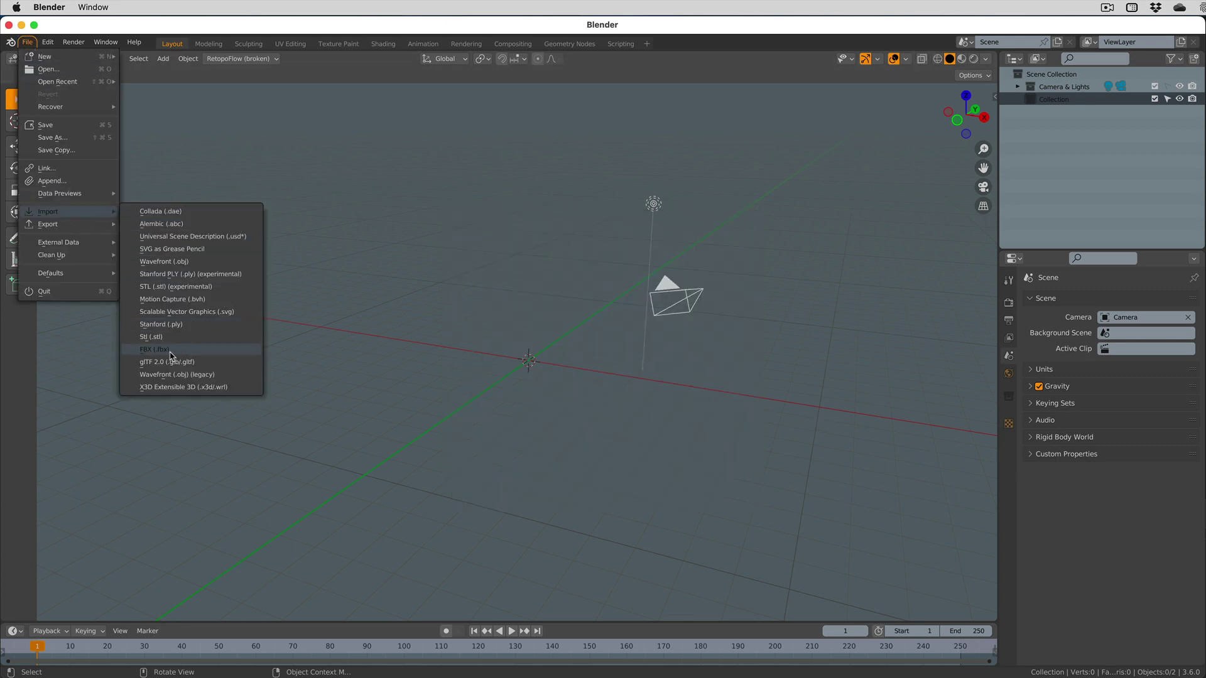
{"action": "left_click", "coordinate": [196, 356]}
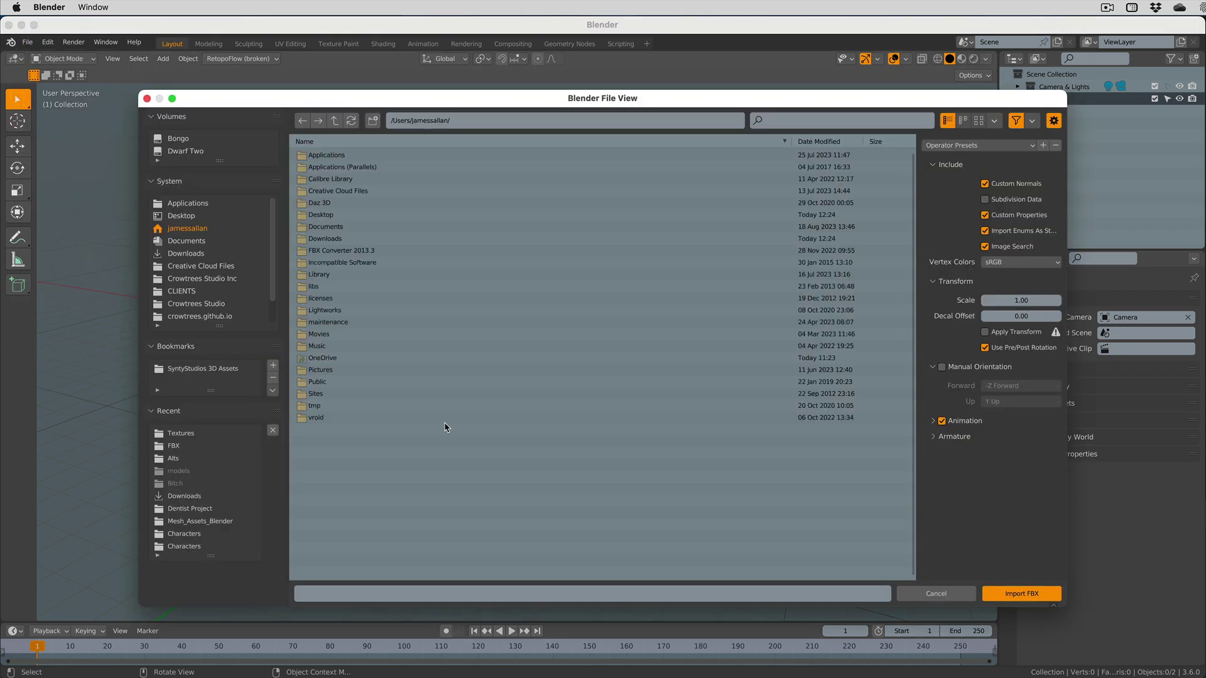
{"action": "left_click", "coordinate": [195, 369]}
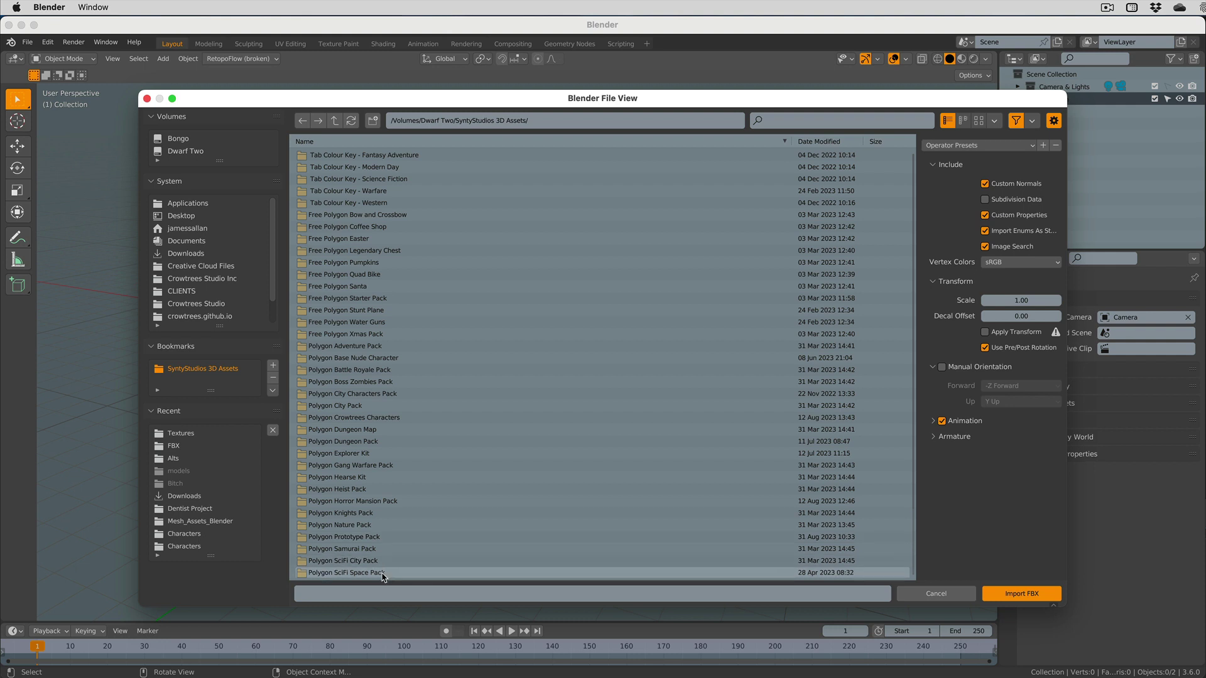
{"action": "left_click", "coordinate": [382, 574]}
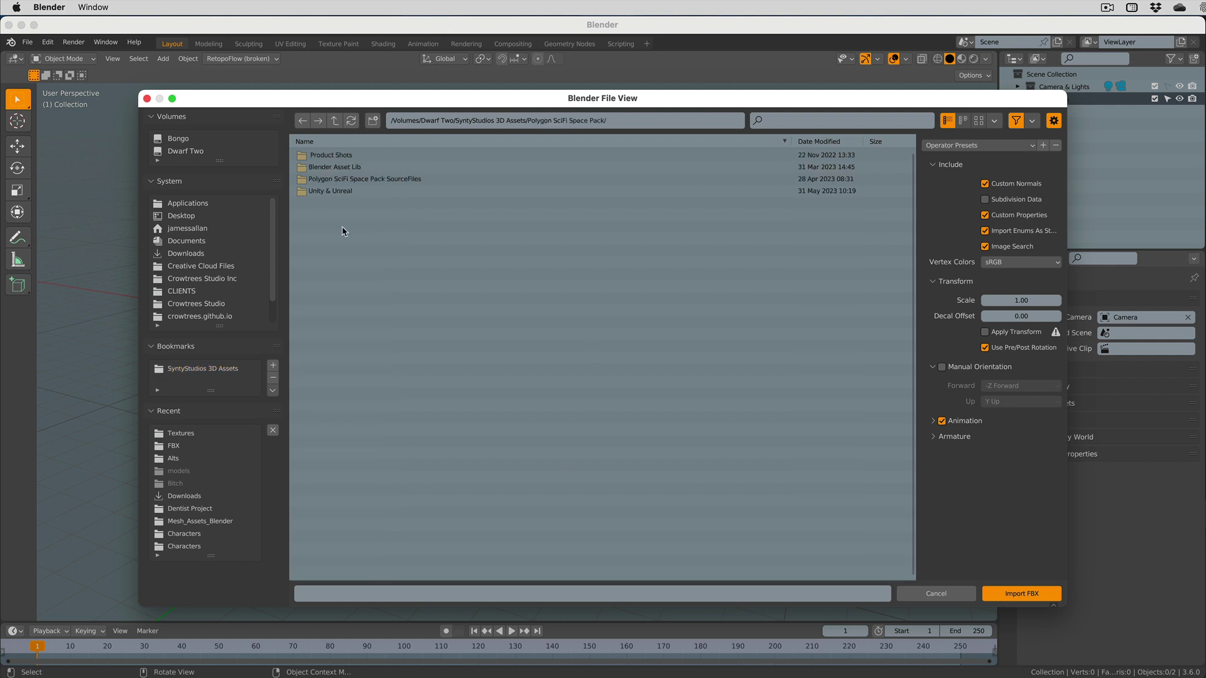
{"action": "double_click", "coordinate": [390, 180]}
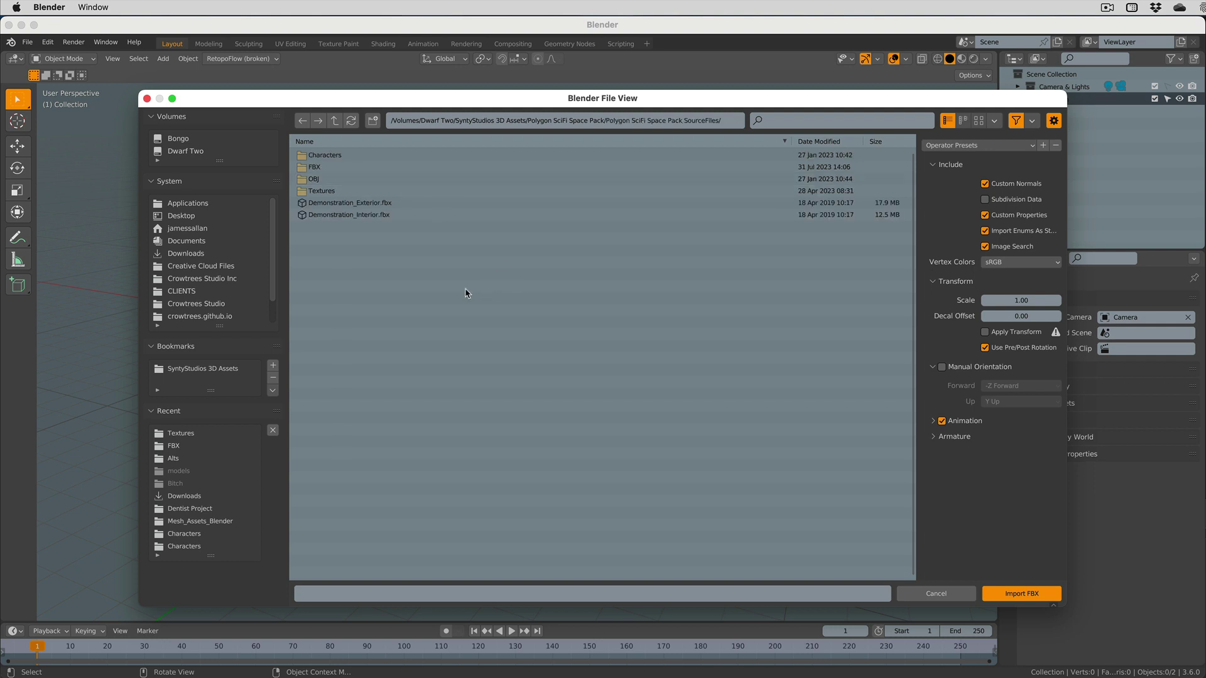
{"action": "left_click", "coordinate": [311, 168]}
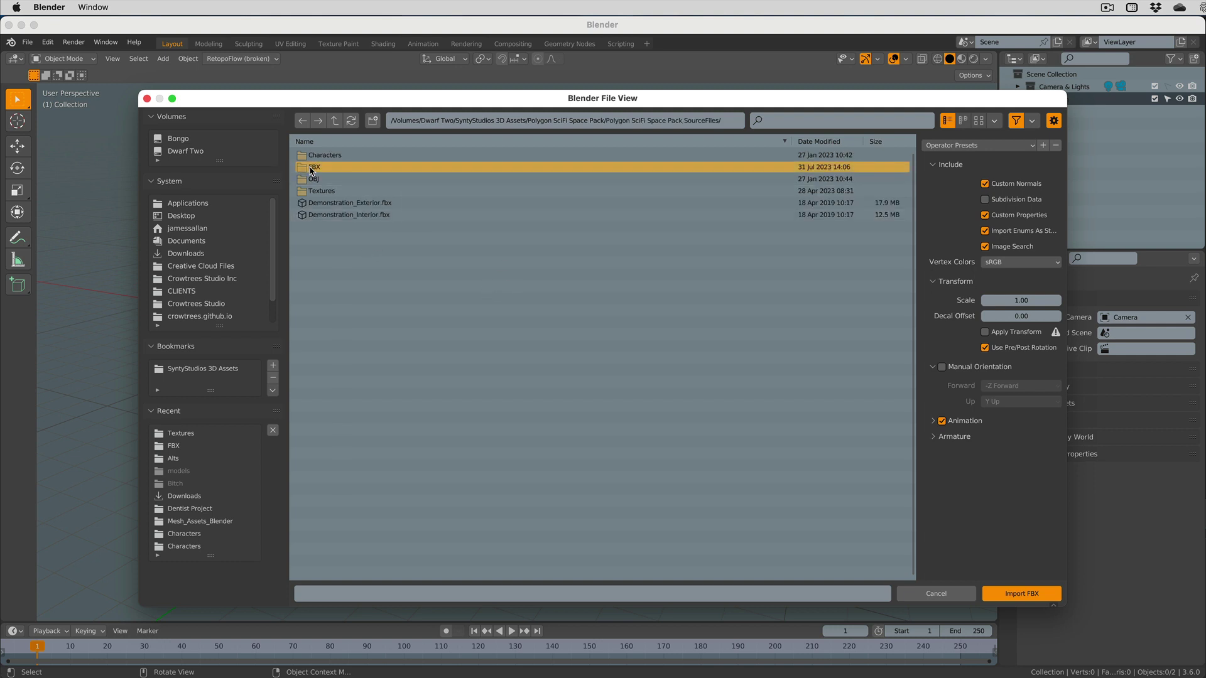
{"action": "double_click", "coordinate": [312, 168]}
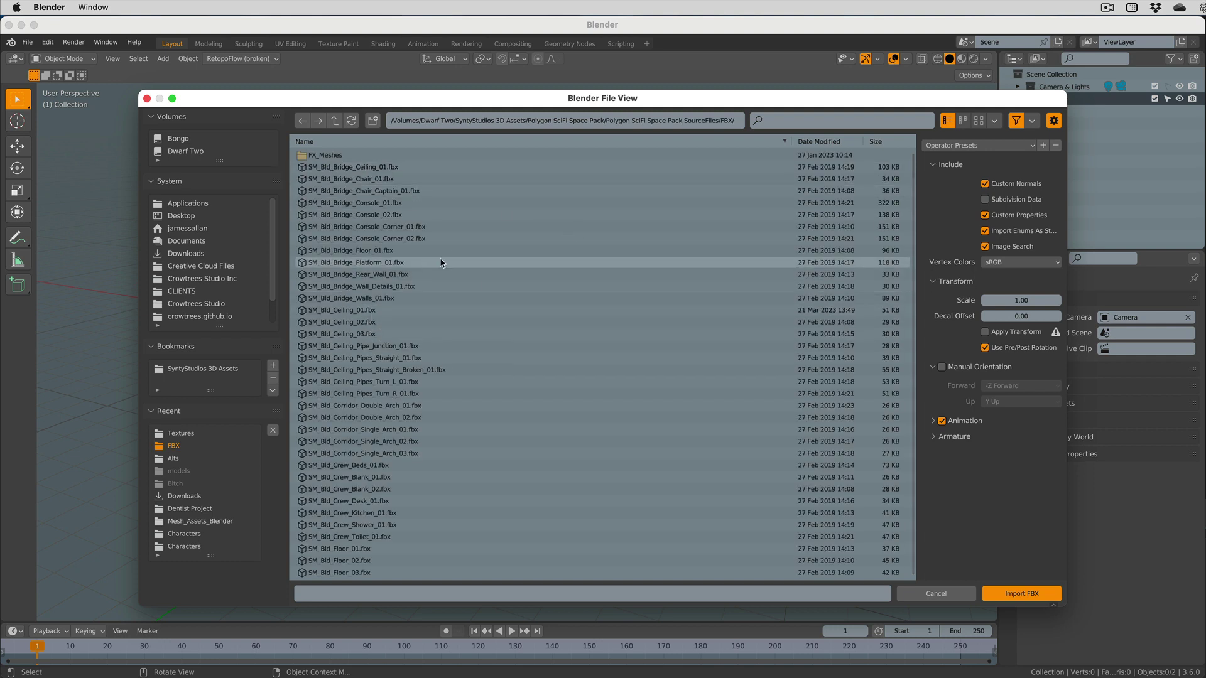
- Import SM_Bld_Bridge_Console_01.fbx with the Synty Static Meshes preset
{"action": "left_click", "coordinate": [392, 203]}
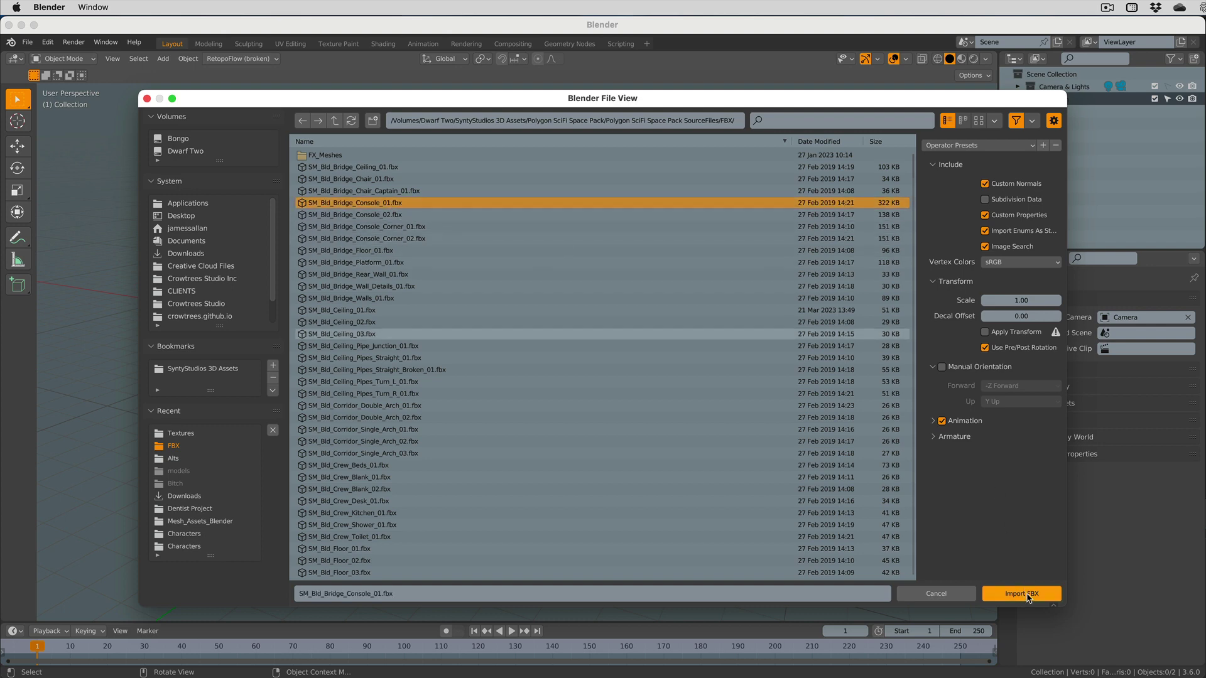
{"action": "left_click", "coordinate": [976, 146]}
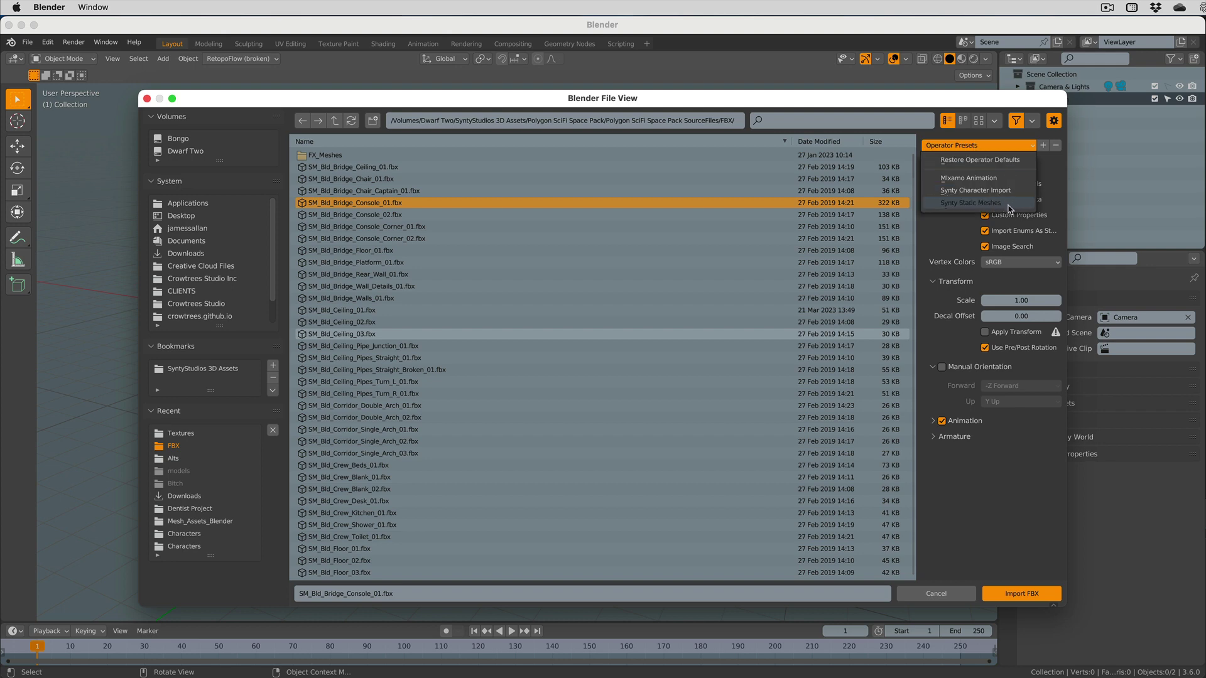
{"action": "left_click", "coordinate": [993, 203]}
{"action": "left_click", "coordinate": [985, 146]}
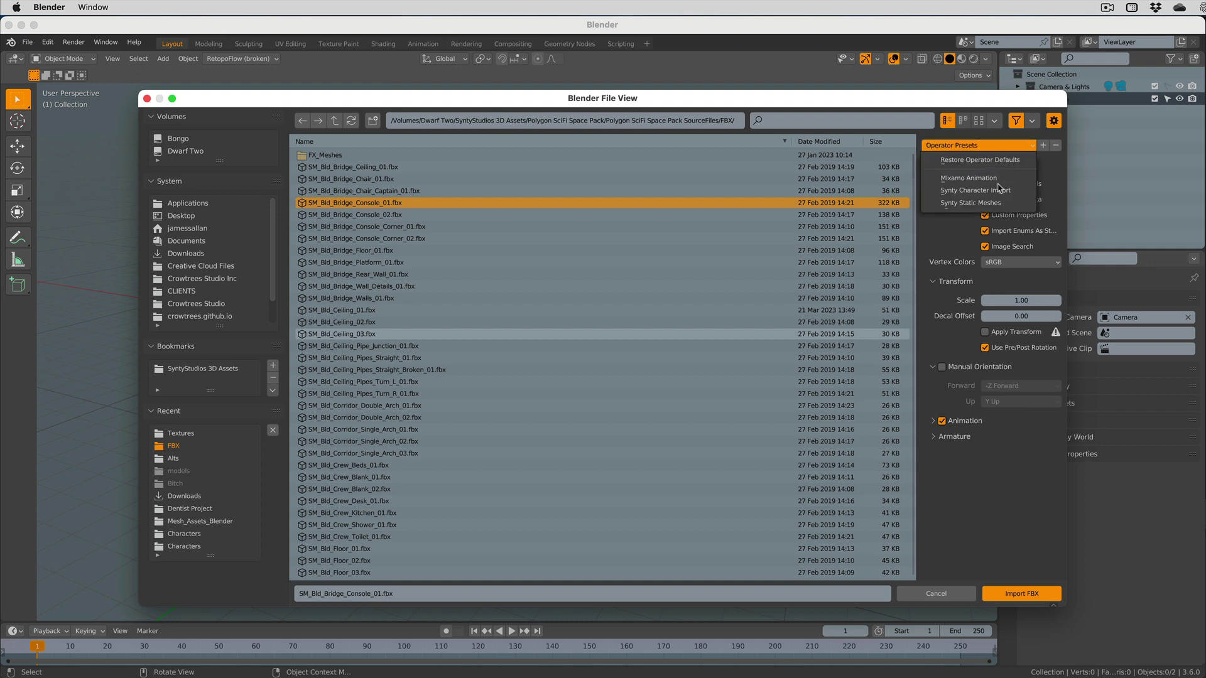
{"action": "left_click", "coordinate": [985, 203]}
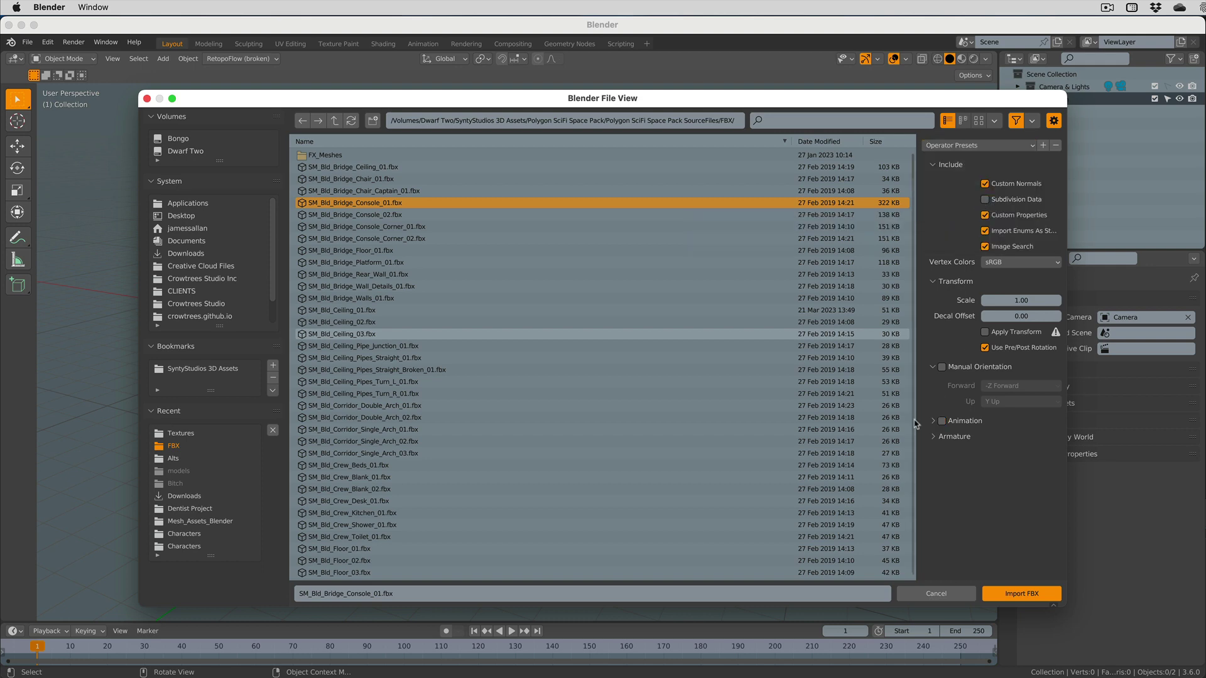
{"action": "left_click", "coordinate": [936, 437]}
{"action": "left_click", "coordinate": [936, 421]}
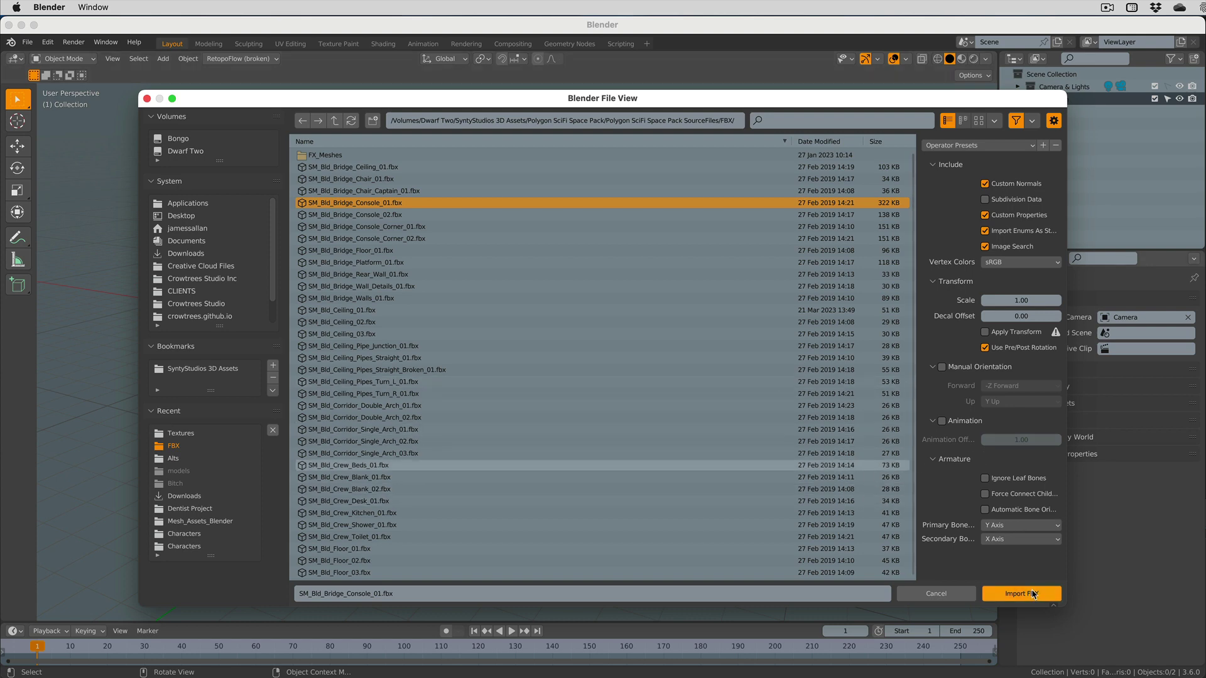
{"action": "left_click", "coordinate": [1032, 595]}
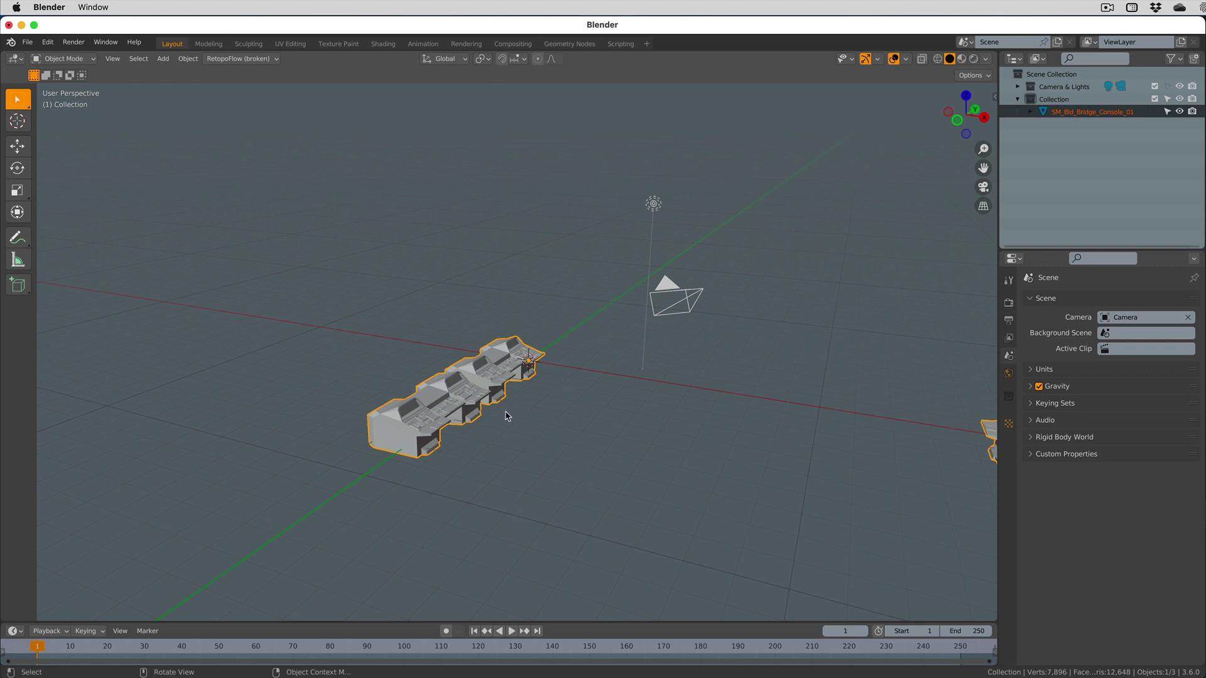
- Switch the viewport shading to Material Preview to check the imported console's material
{"action": "mouse_move", "coordinate": [507, 417]}
{"action": "middle_mouse_down"}
{"action": "mouse_move", "coordinate": [484, 431]}
{"action": "mouse_move", "coordinate": [496, 399]}
{"action": "middle_mouse_up"}
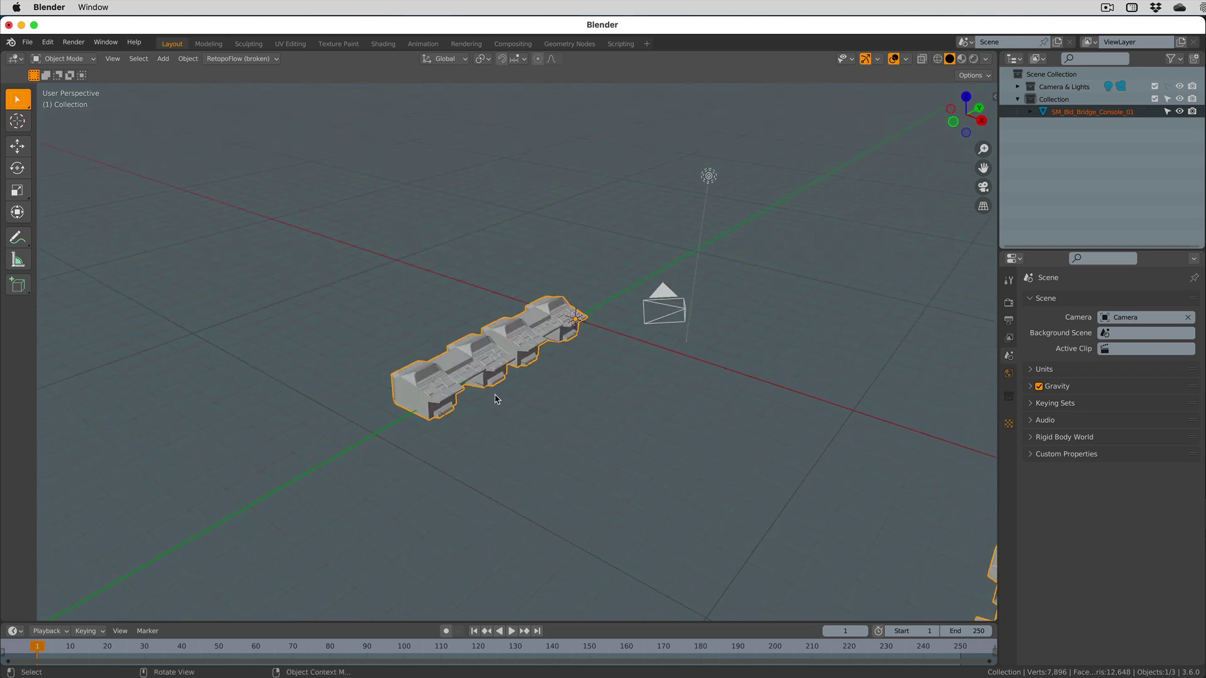
{"action": "key", "text": "Home"}
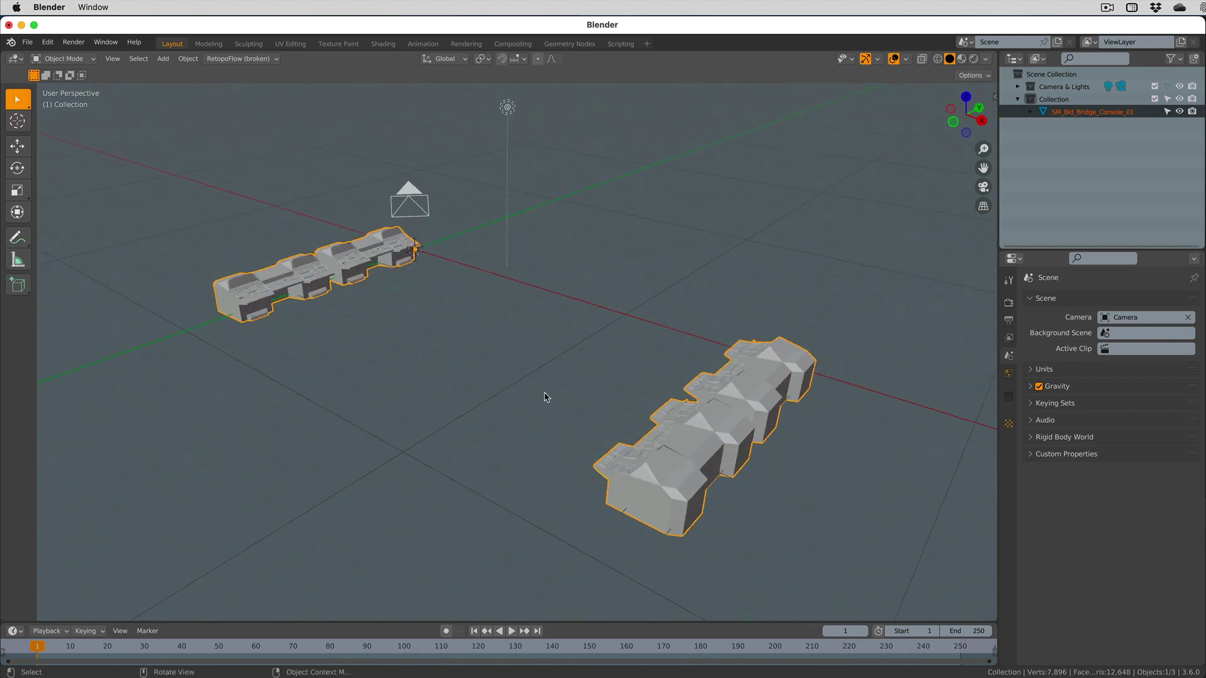
{"action": "middle_click_drag", "start_coordinate": [514, 379], "coordinate": [720, 348]}
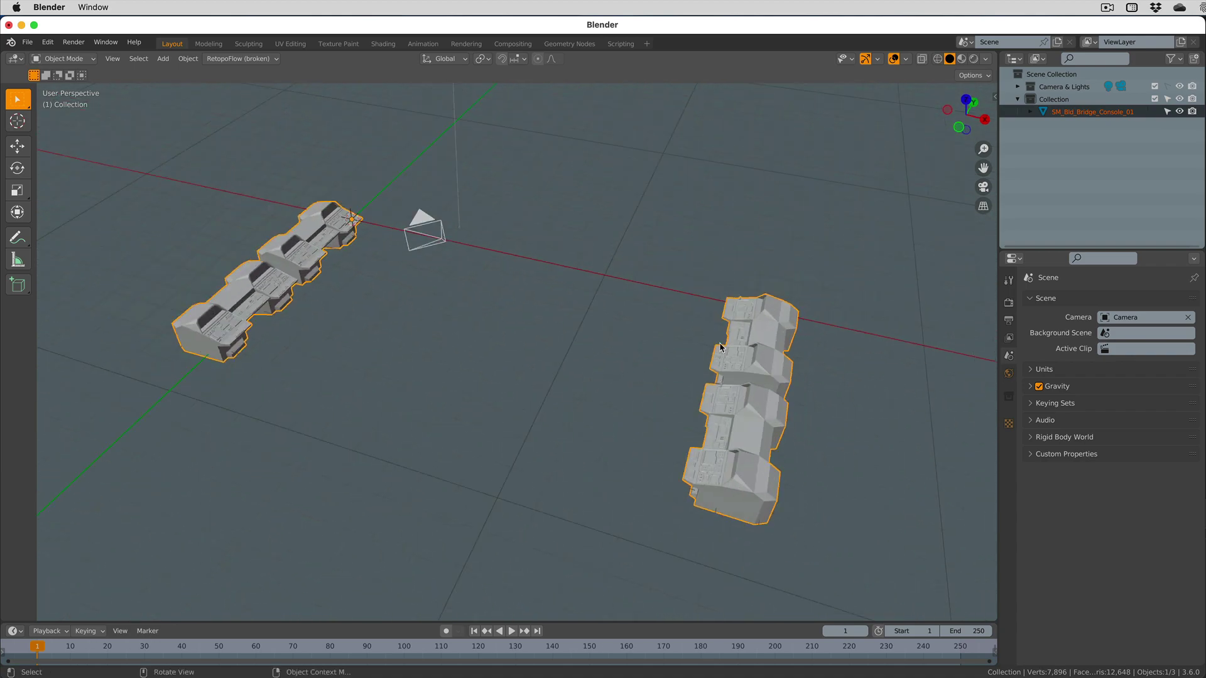
{"action": "left_click", "coordinate": [962, 59]}
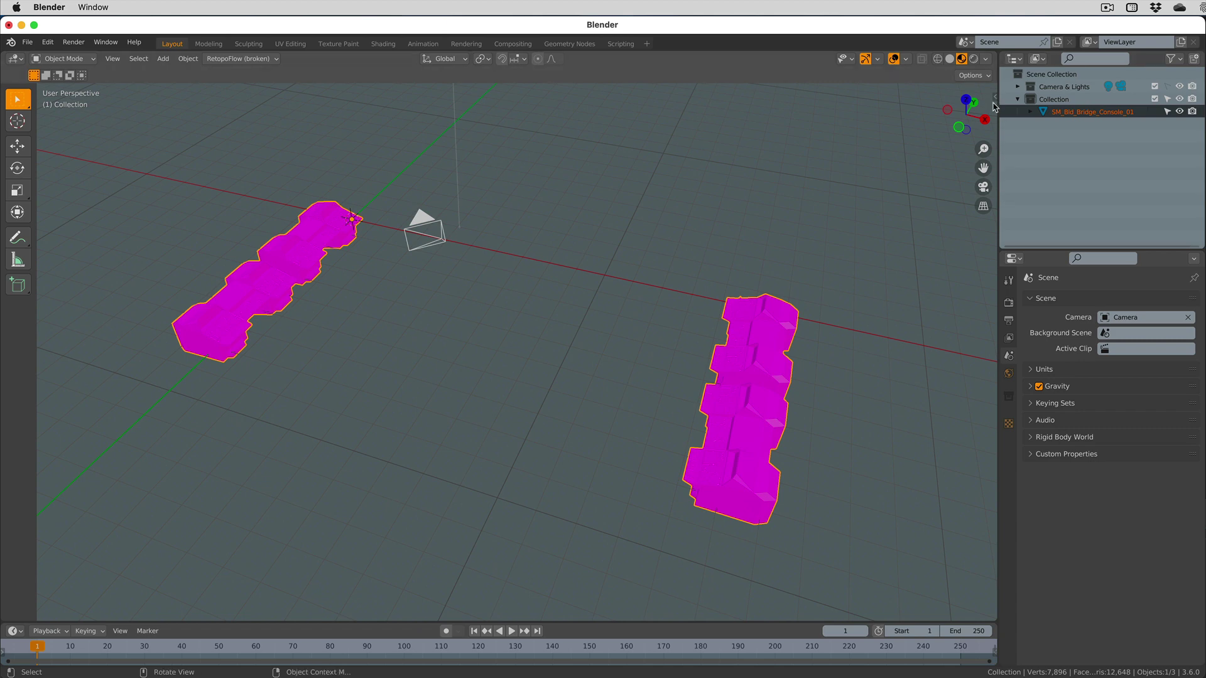
- Show the bridge console's transform values and apply its rotation and scale
{"action": "key", "text": "n"}
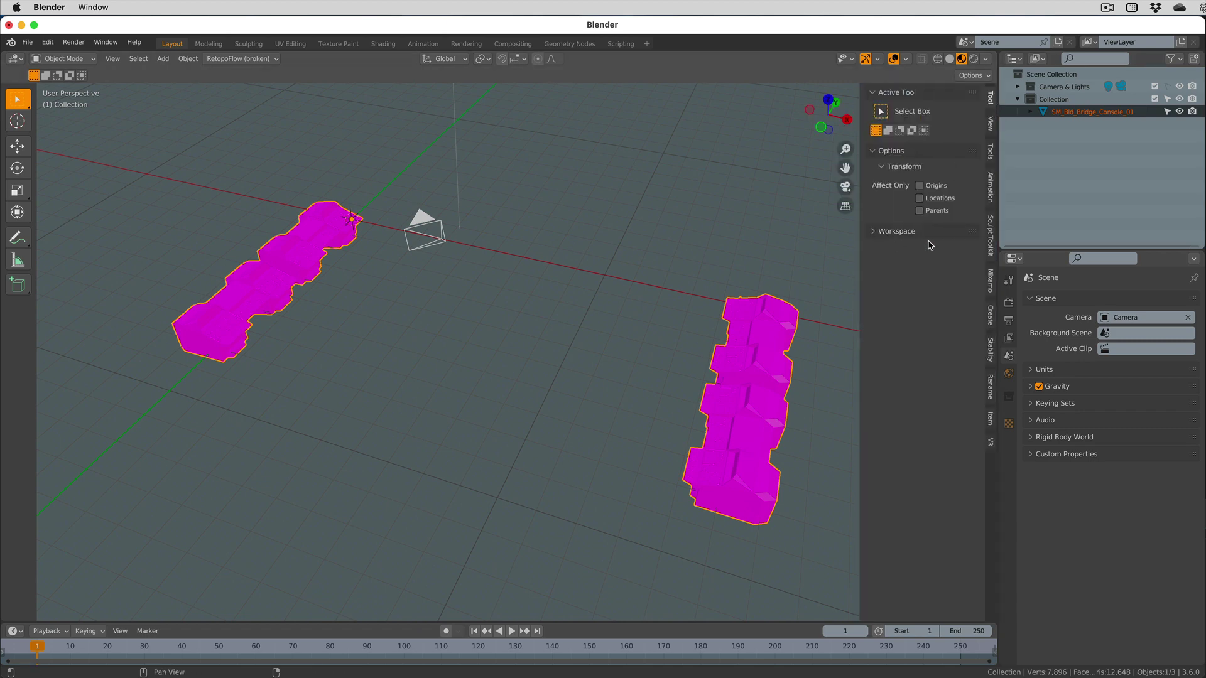
{"action": "left_click", "coordinate": [991, 126]}
{"action": "left_click", "coordinate": [656, 333]}
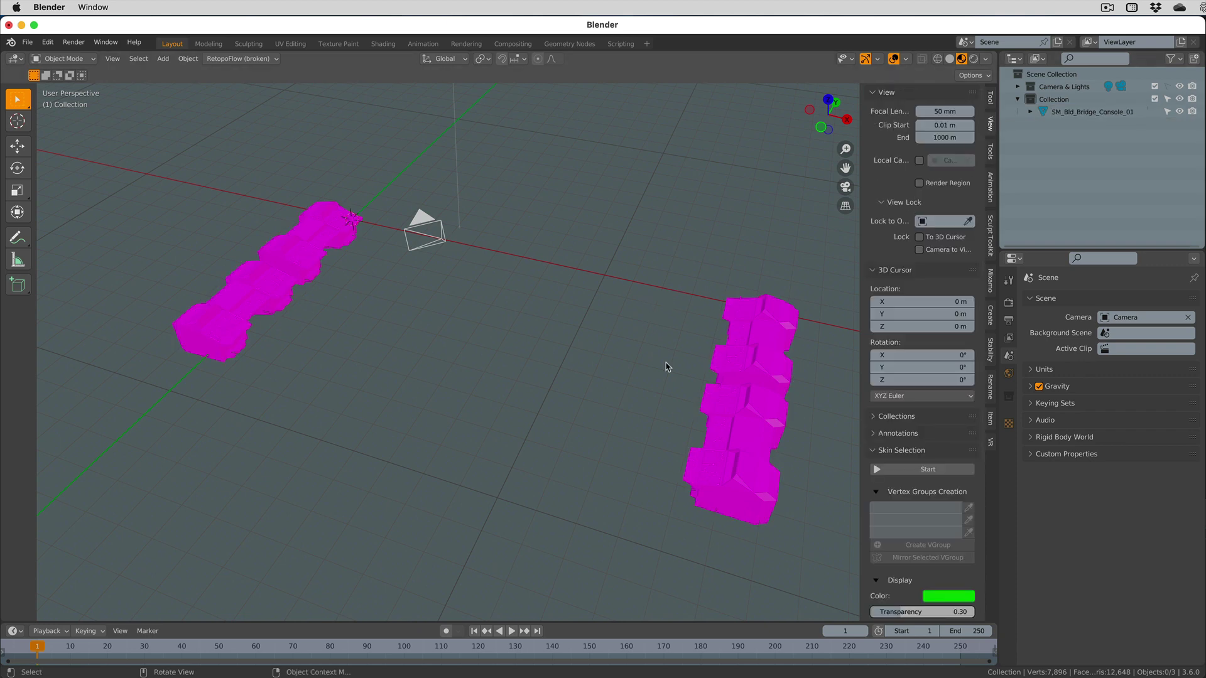
{"action": "left_click", "coordinate": [724, 402]}
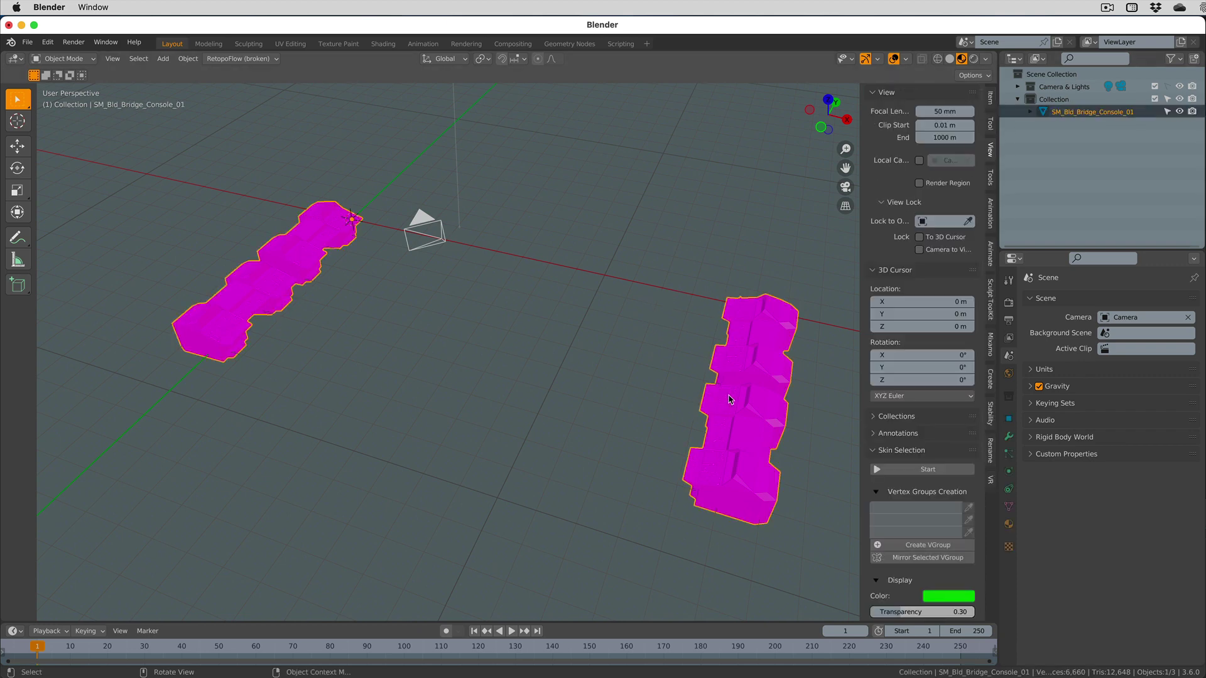
{"action": "left_click", "coordinate": [990, 99]}
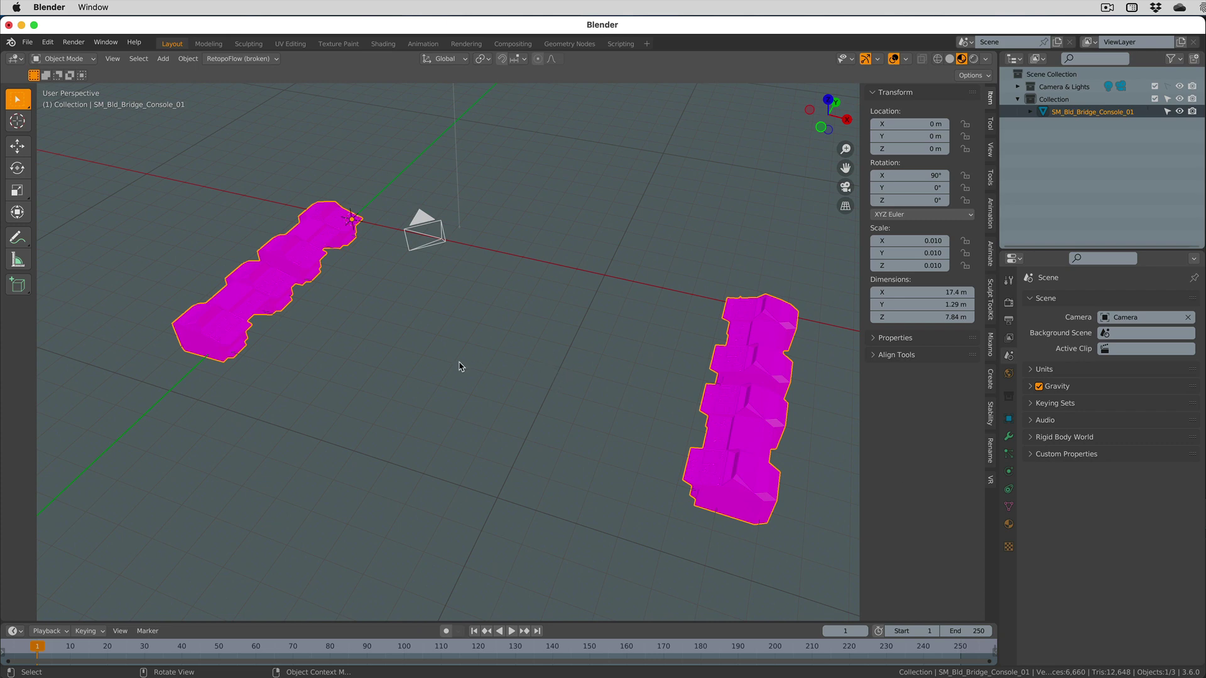
{"action": "key", "text": "ctrl+a"}
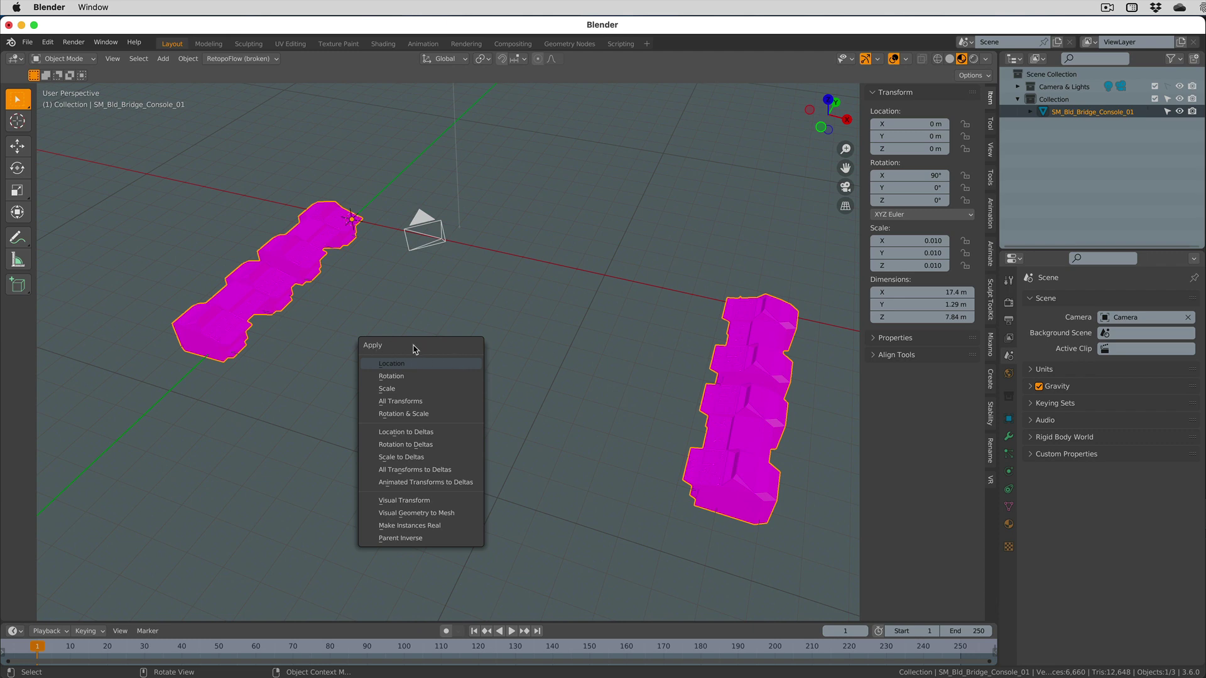
{"action": "left_click", "coordinate": [393, 414]}
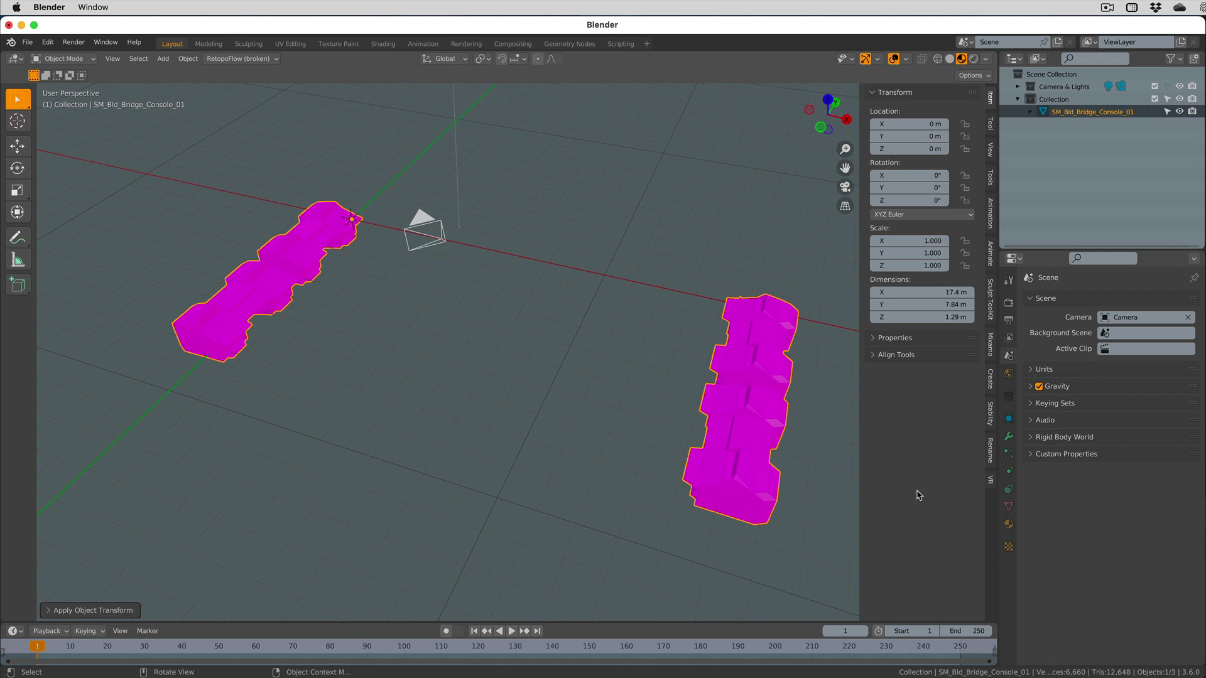
- Open the Shading workspace and bring up the node setup of the console's SciFiSpace material
{"action": "mouse_move", "coordinate": [568, 364]}
{"action": "middle_mouse_down"}
{"action": "mouse_move", "coordinate": [578, 342]}
{"action": "mouse_move", "coordinate": [545, 360]}
{"action": "middle_mouse_up"}
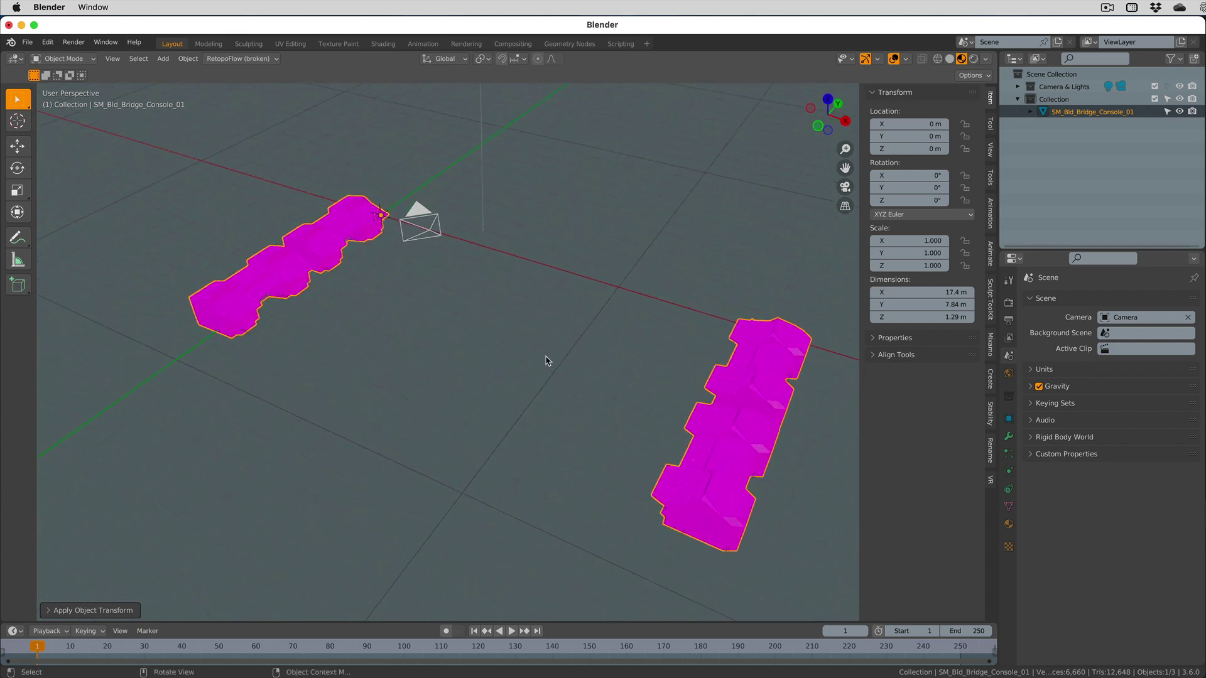
{"action": "left_click", "coordinate": [1008, 525]}
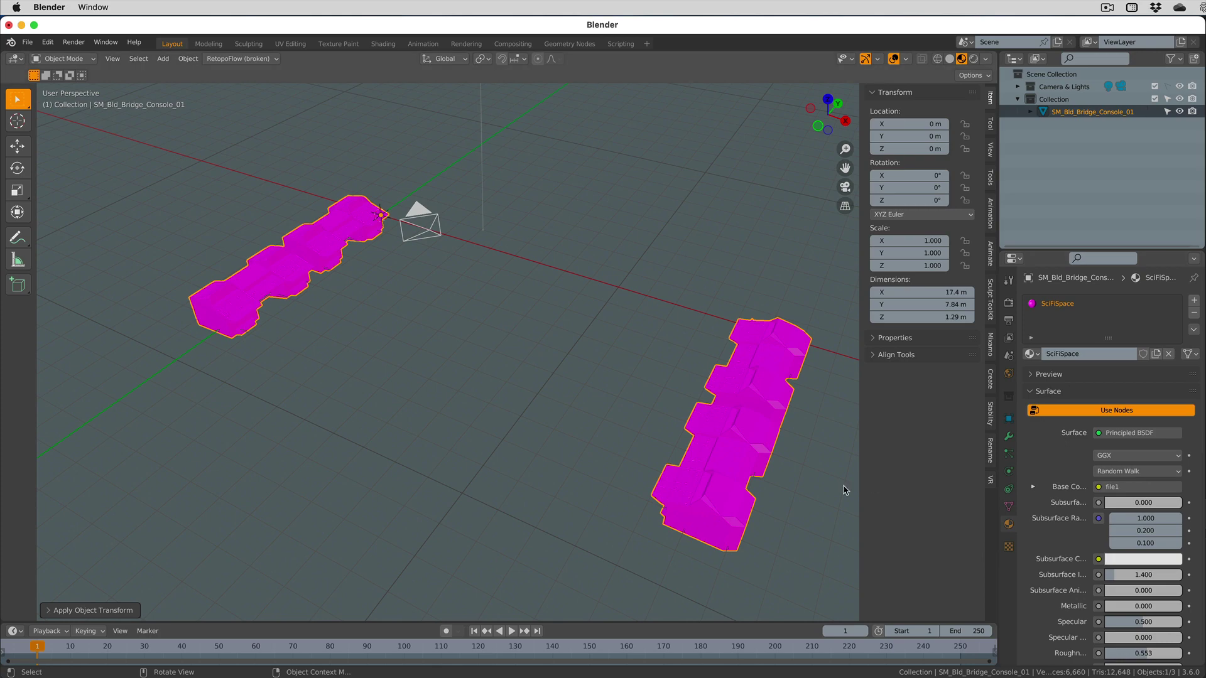
{"action": "left_click", "coordinate": [382, 44]}
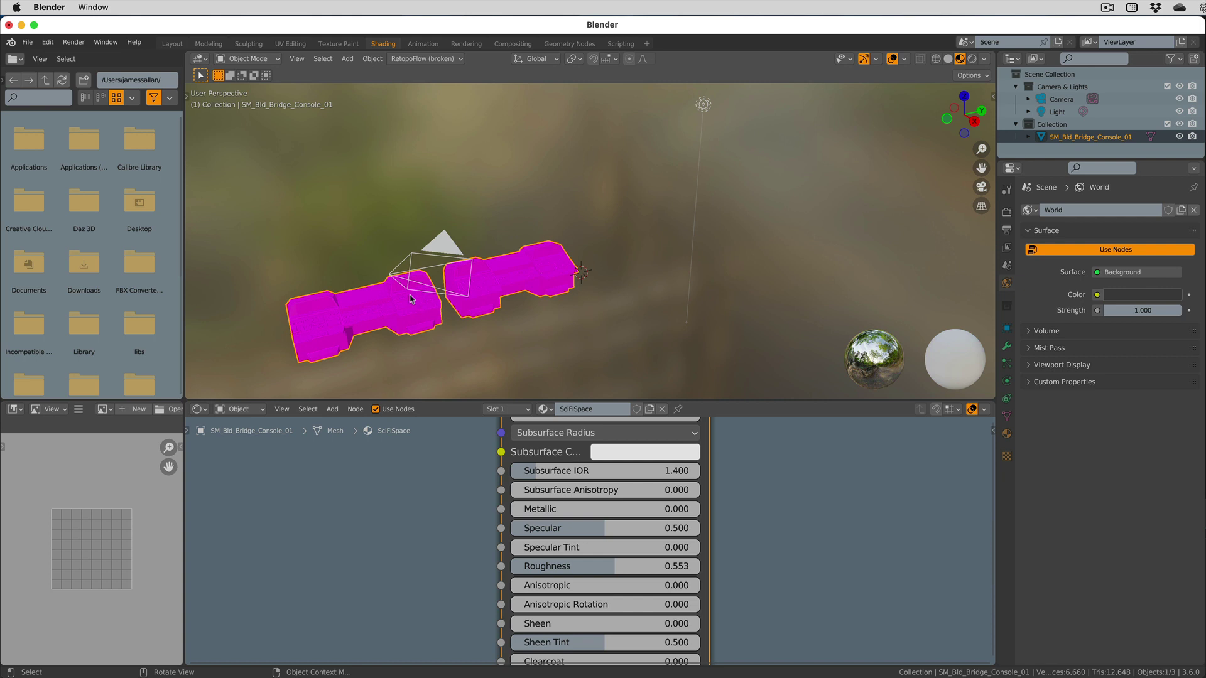
{"action": "scroll", "coordinate": [385, 306], "scroll_direction": "down", "scroll_amount": 5}
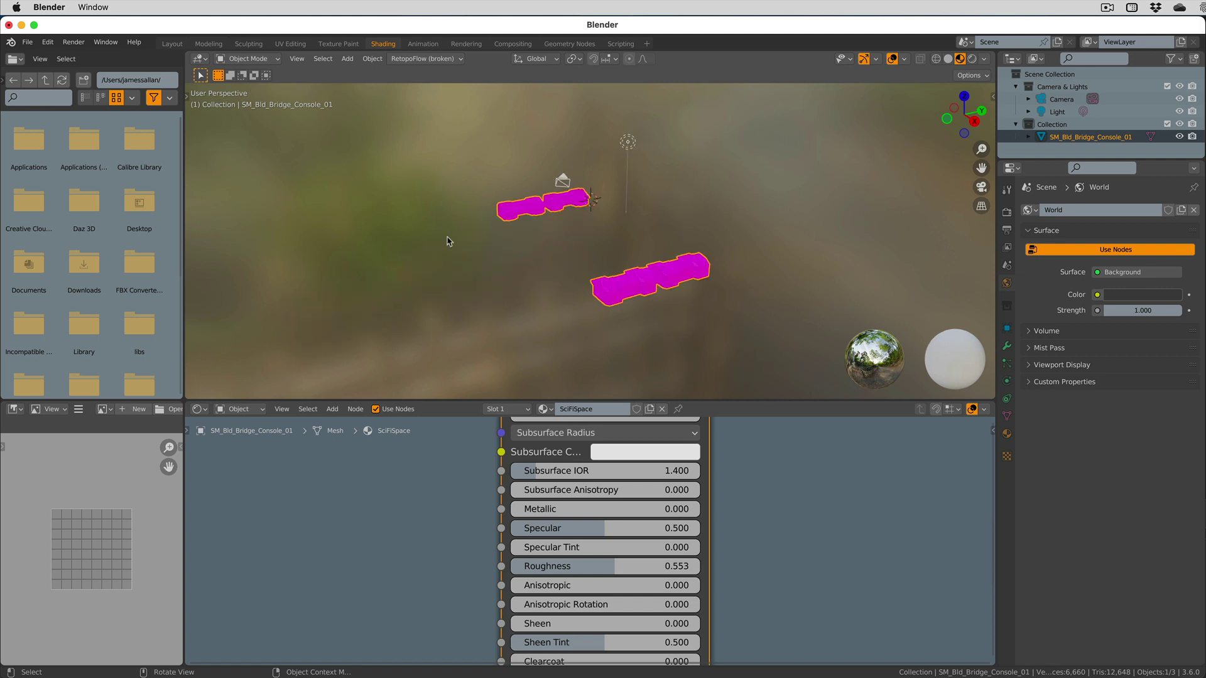
{"action": "scroll", "coordinate": [565, 189], "scroll_direction": "down", "scroll_amount": 2}
{"action": "scroll", "coordinate": [482, 198], "scroll_direction": "down", "scroll_amount": 3}
{"action": "scroll", "coordinate": [484, 204], "scroll_direction": "up", "scroll_amount": 5}
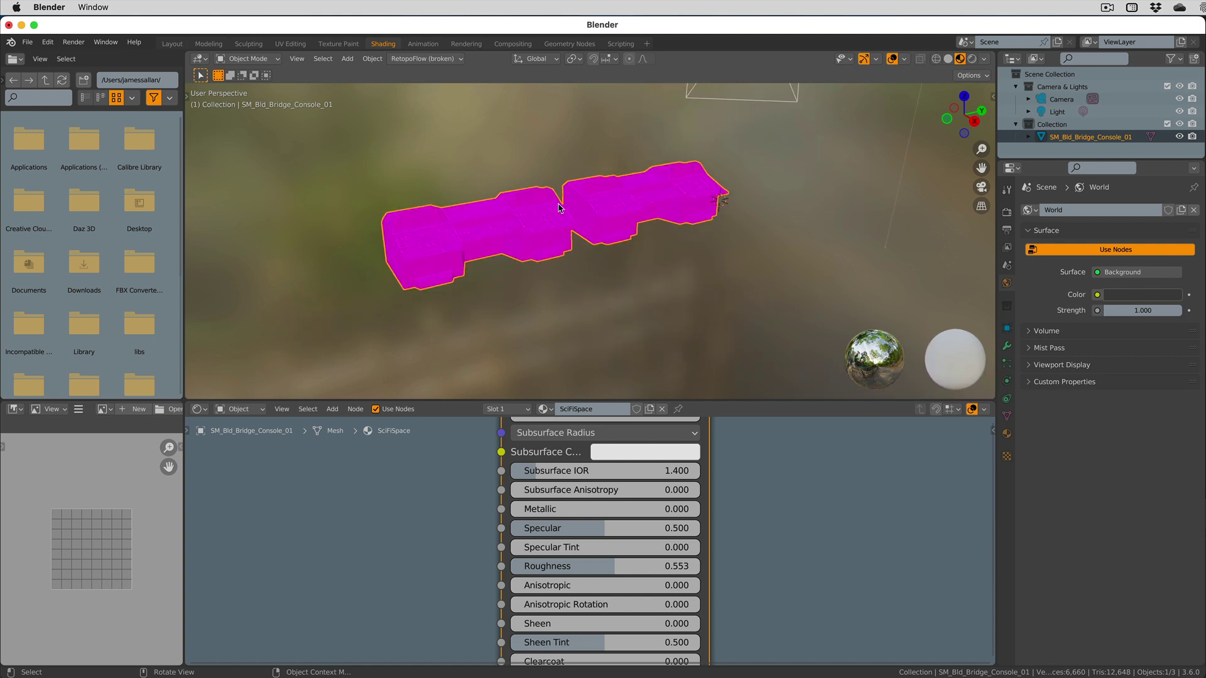
{"action": "scroll", "coordinate": [638, 459], "scroll_direction": "down", "scroll_amount": 5}
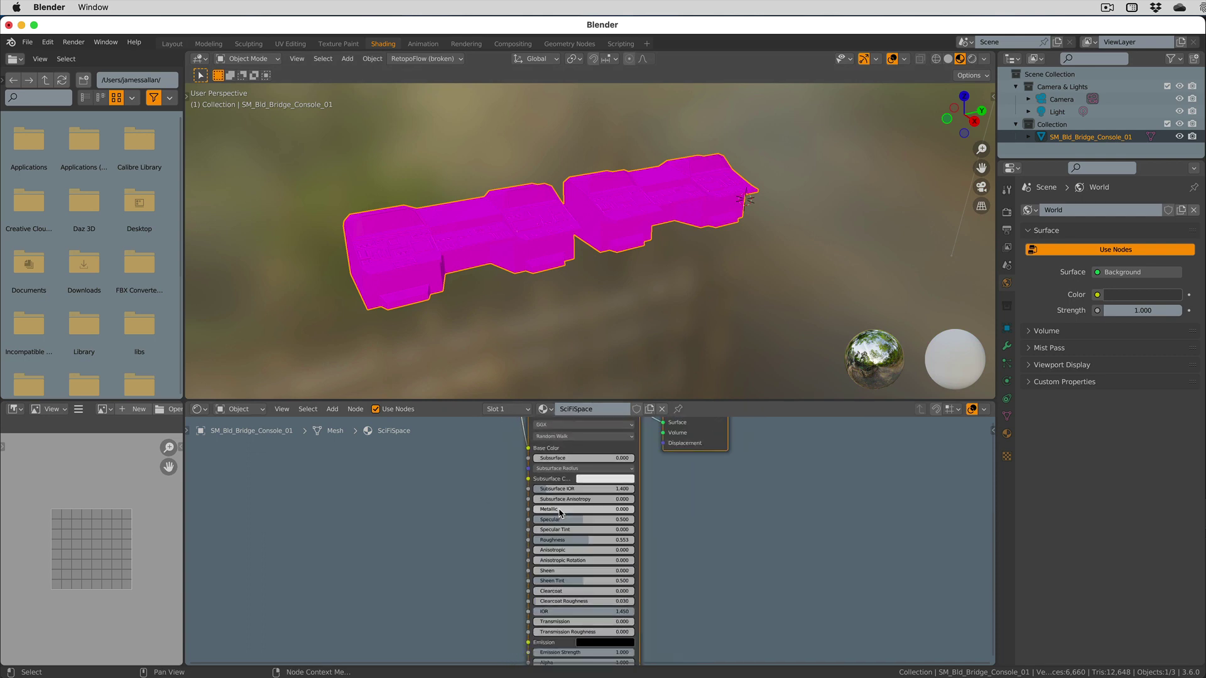
{"action": "middle_click_drag", "start_coordinate": [504, 507], "coordinate": [513, 605]}
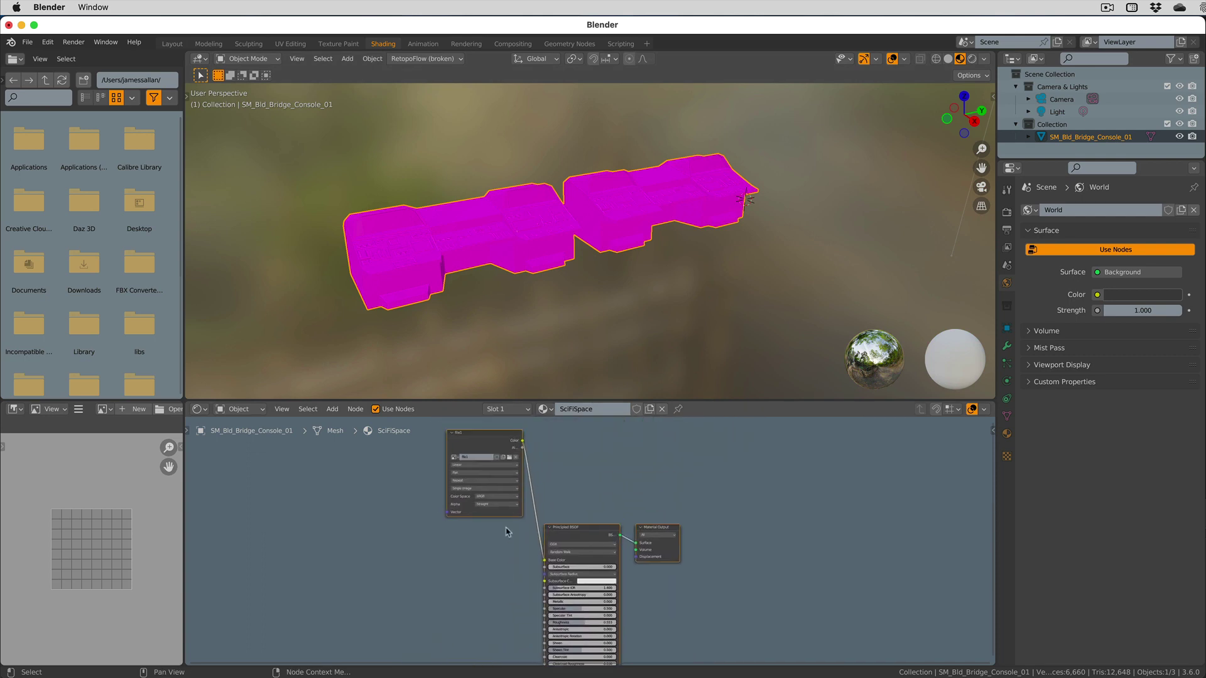
- Move the file1 image texture node down beside the Principled BSDF node
{"action": "left_click_drag", "start_coordinate": [467, 471], "coordinate": [485, 419]}
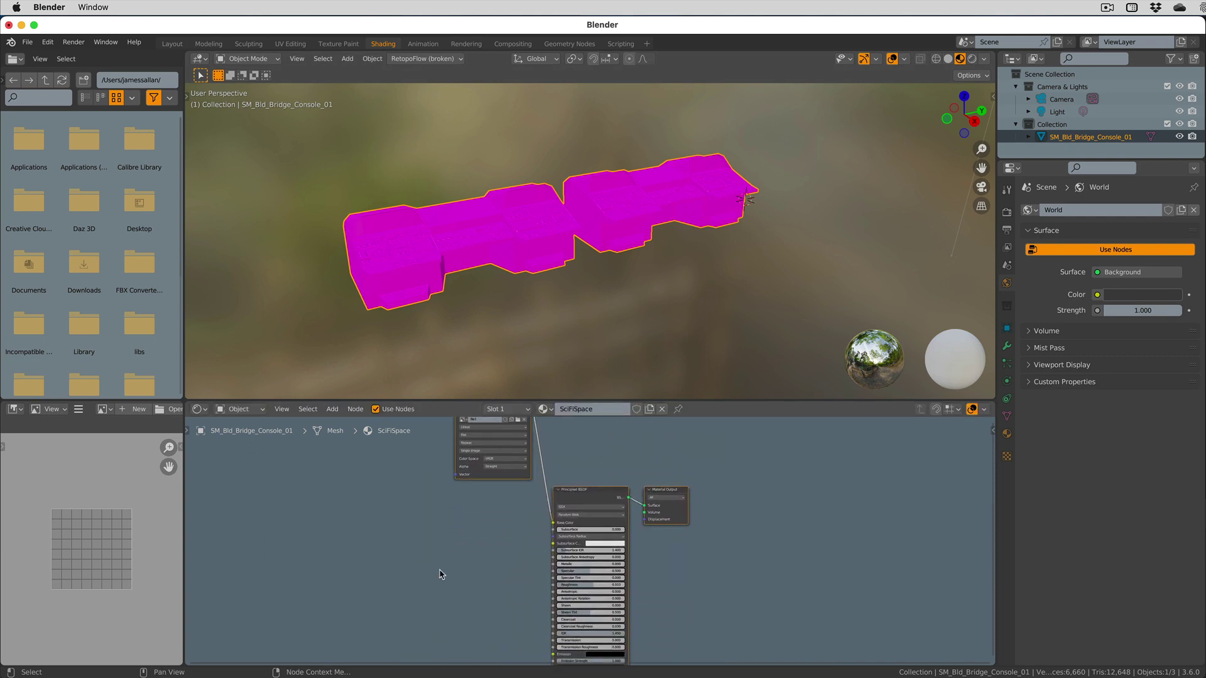
{"action": "left_click", "coordinate": [441, 572]}
{"action": "left_click", "coordinate": [489, 450]}
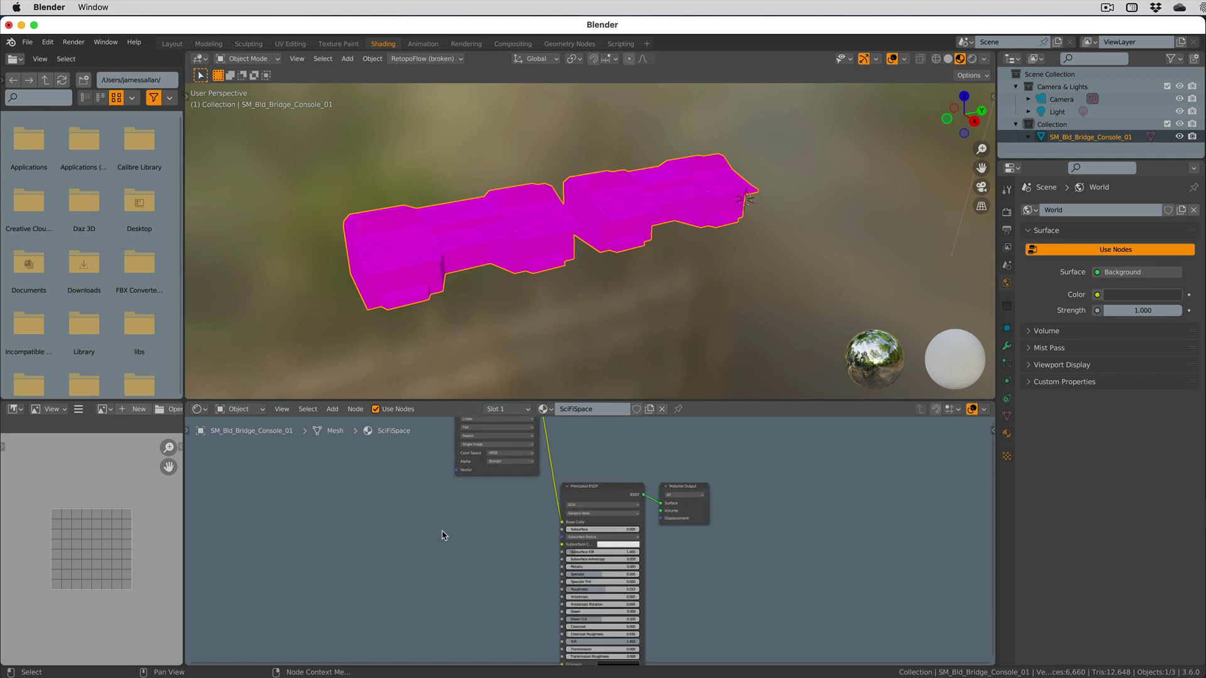
{"action": "scroll", "coordinate": [445, 533], "scroll_direction": "up", "scroll_amount": 2}
{"action": "left_click_drag", "start_coordinate": [498, 467], "coordinate": [466, 527]}
{"action": "scroll", "coordinate": [465, 527], "scroll_direction": "up", "scroll_amount": 4}
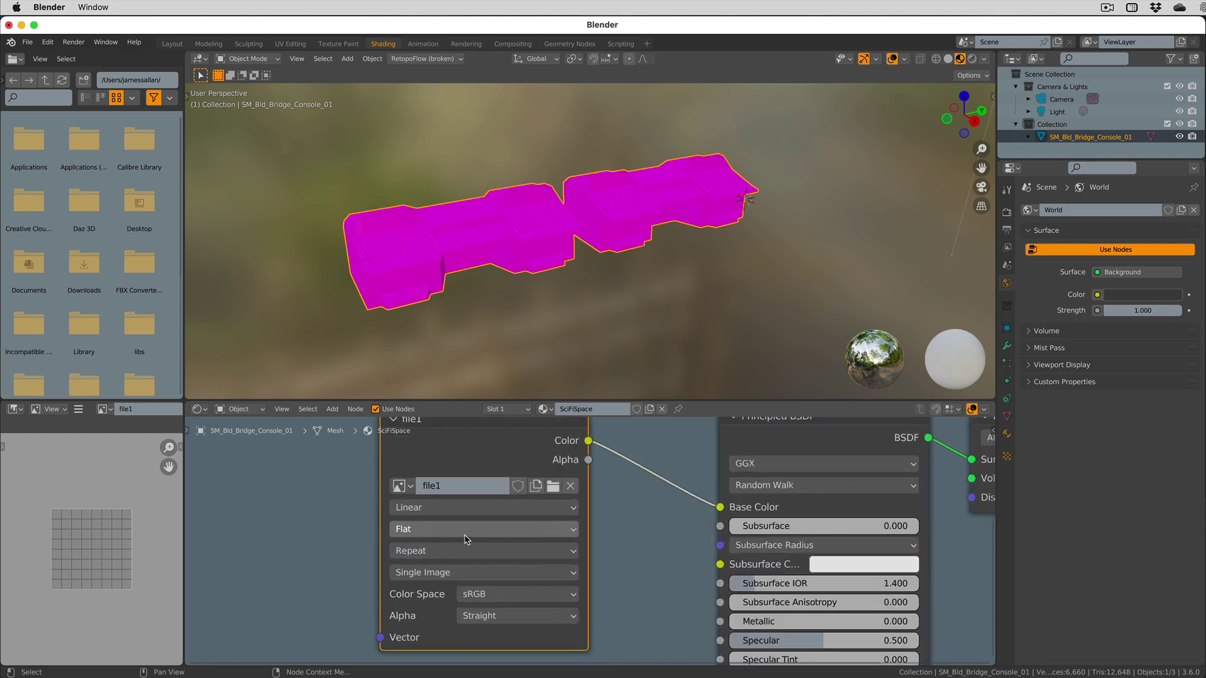
- Load PolygonSciFiSpace_Texture_01_A.png from the Polygon SciFi Space Pack's source Textures folder into the file1 image texture node
{"action": "left_click", "coordinate": [553, 487]}
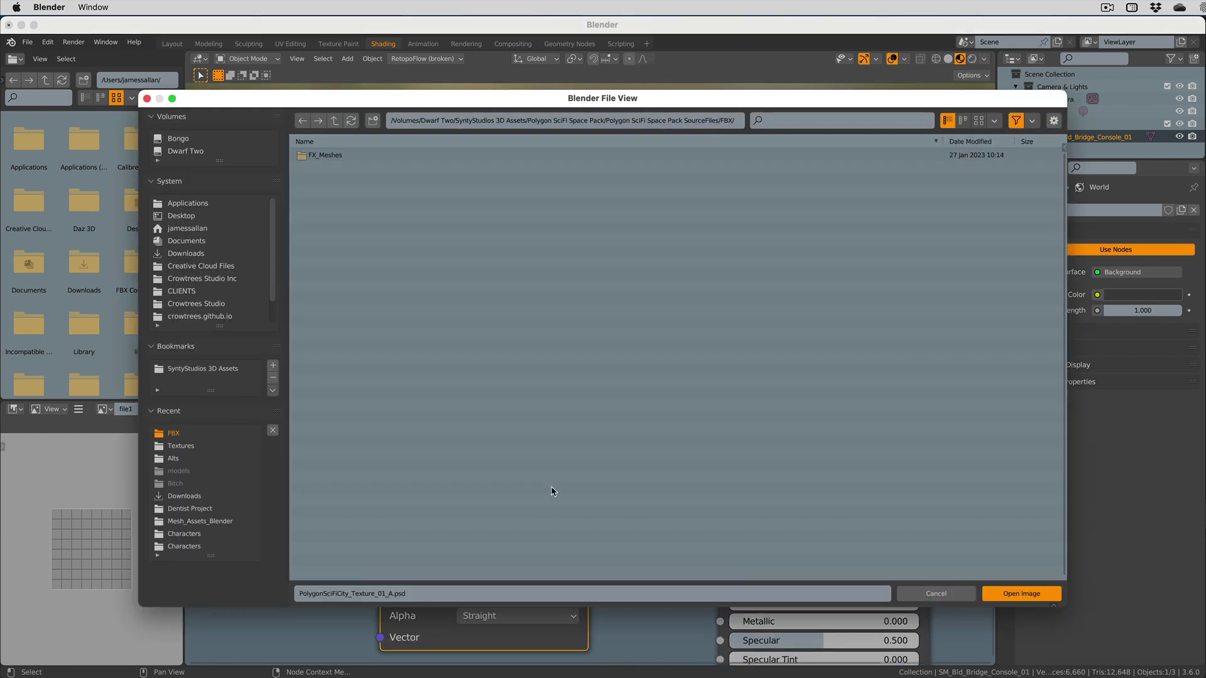
{"action": "left_click", "coordinate": [203, 369]}
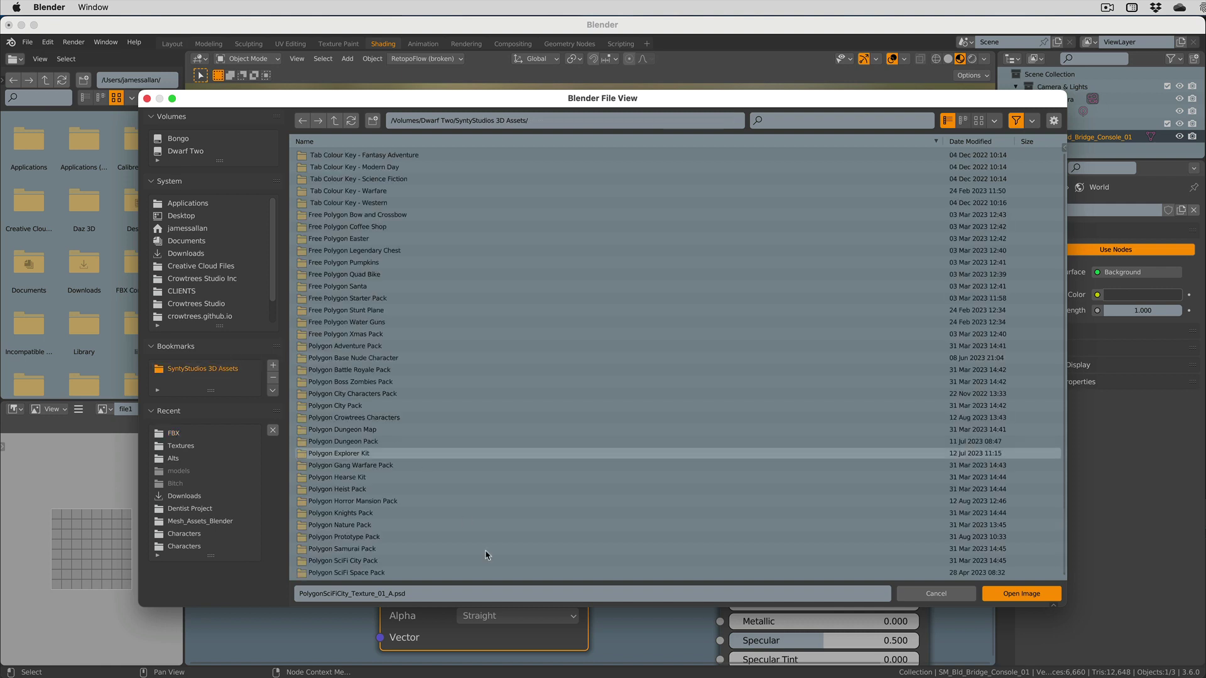
{"action": "double_click", "coordinate": [400, 573]}
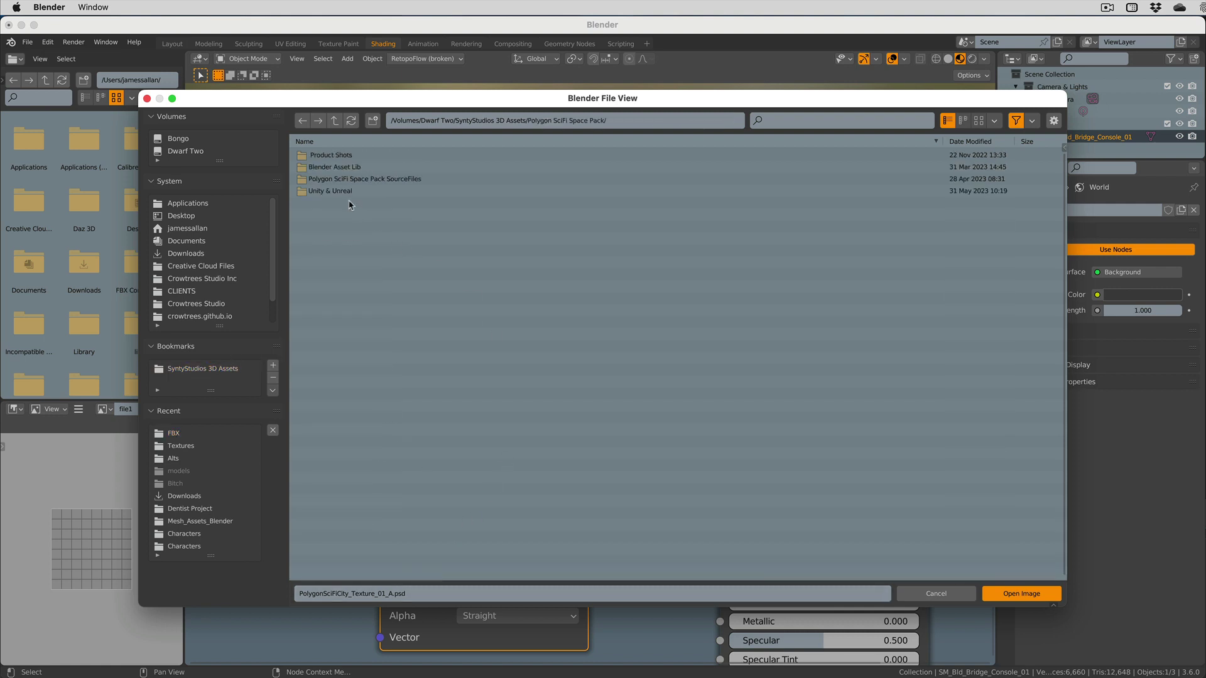
{"action": "double_click", "coordinate": [340, 181]}
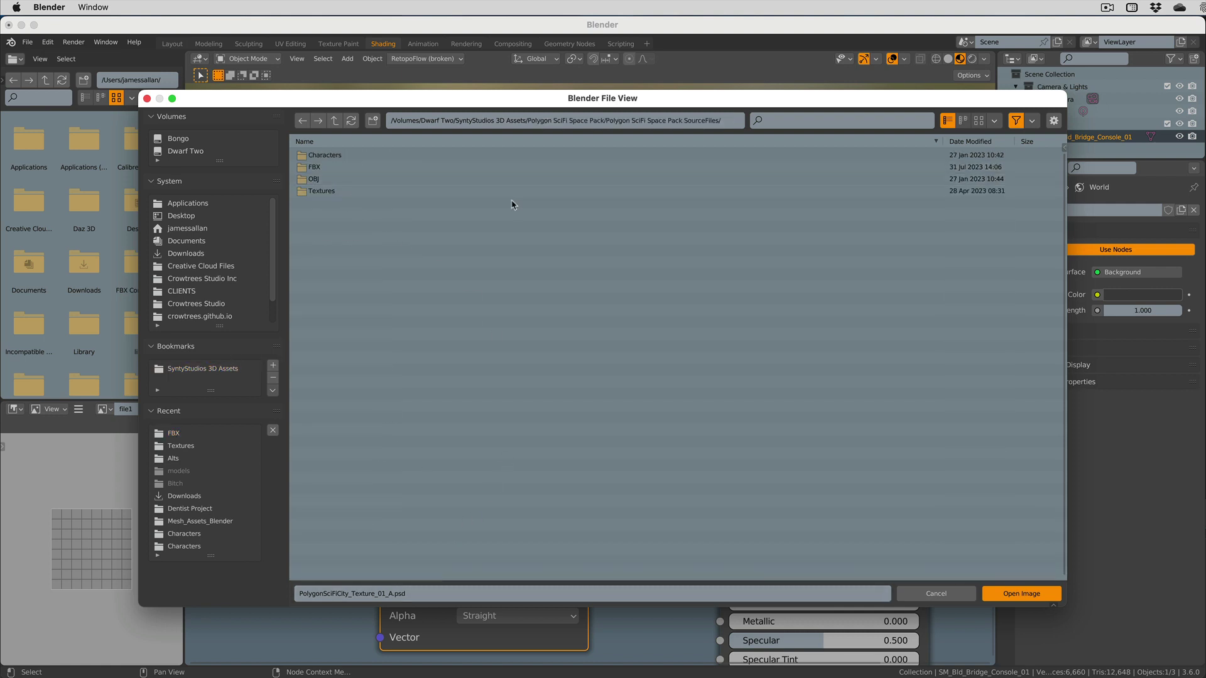
{"action": "double_click", "coordinate": [330, 191]}
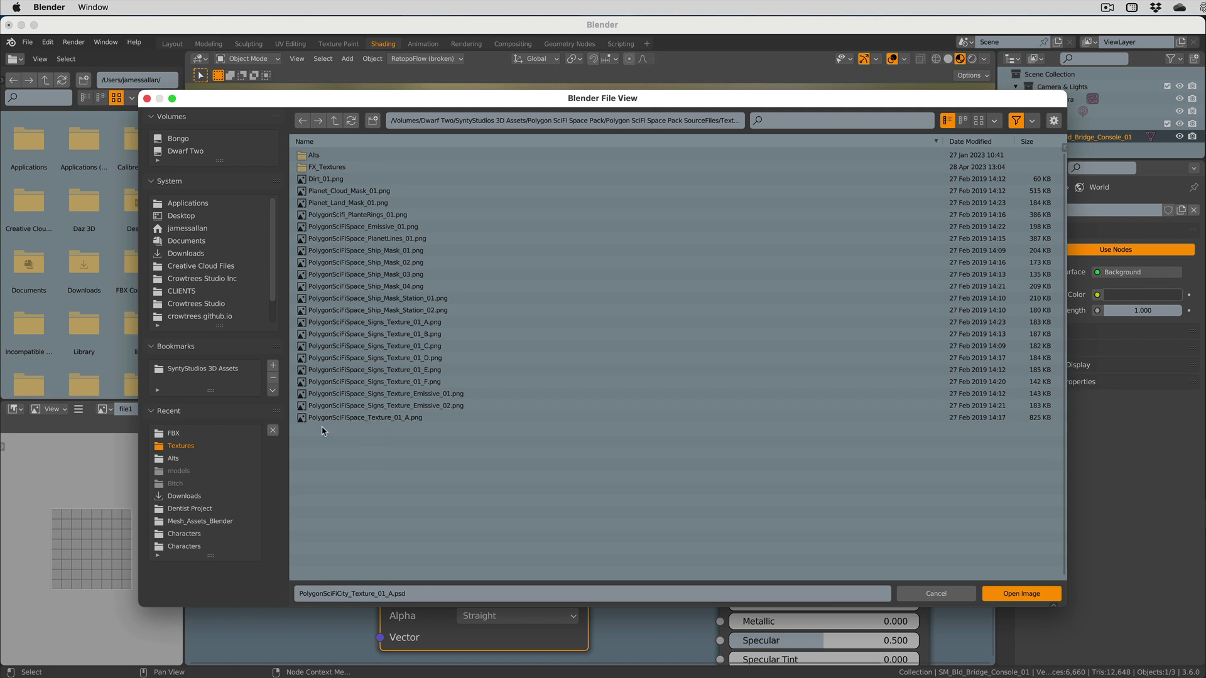
{"action": "left_click", "coordinate": [386, 419]}
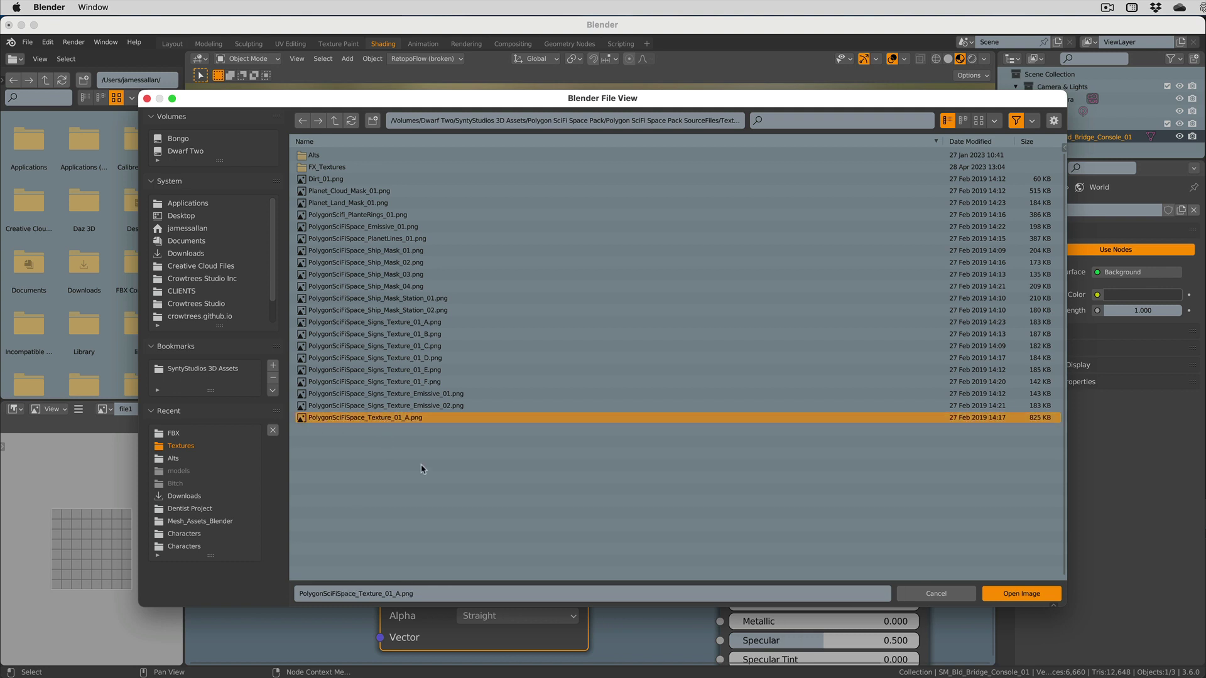
{"action": "left_click", "coordinate": [1006, 595]}
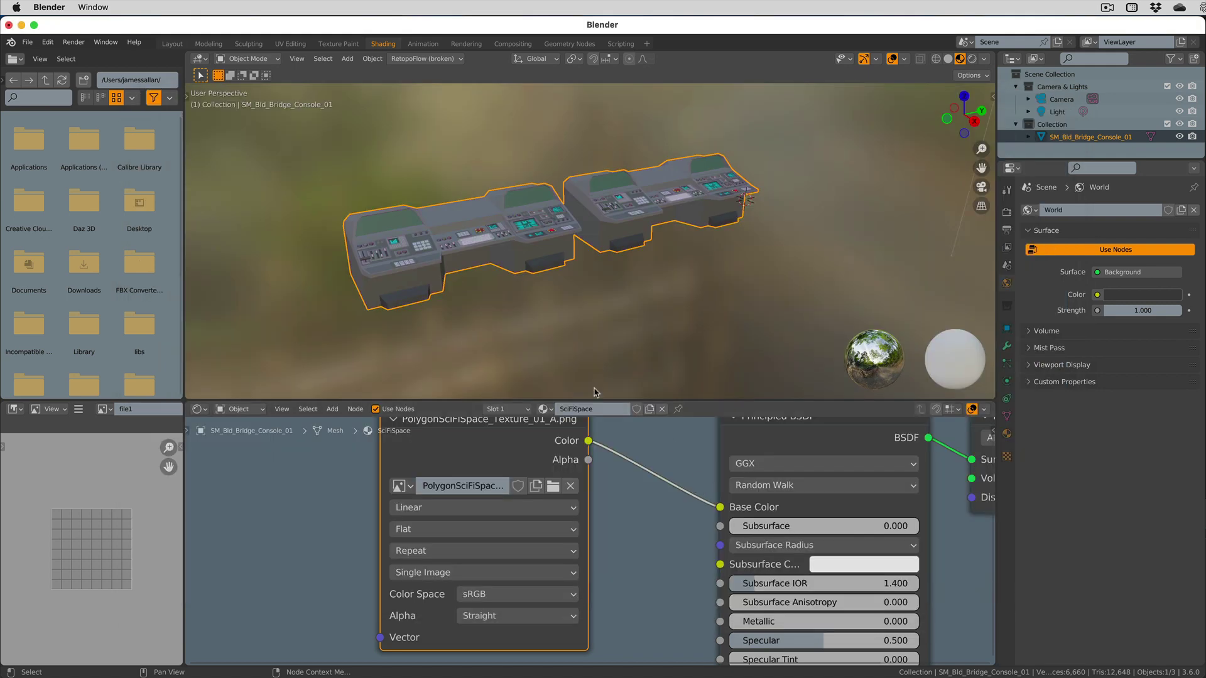
- Examine the textured bridge console from several angles and return to the Layout workspace
{"action": "scroll", "coordinate": [489, 234], "scroll_direction": "up", "scroll_amount": 5}
{"action": "scroll", "coordinate": [502, 245], "scroll_direction": "up", "scroll_amount": 5}
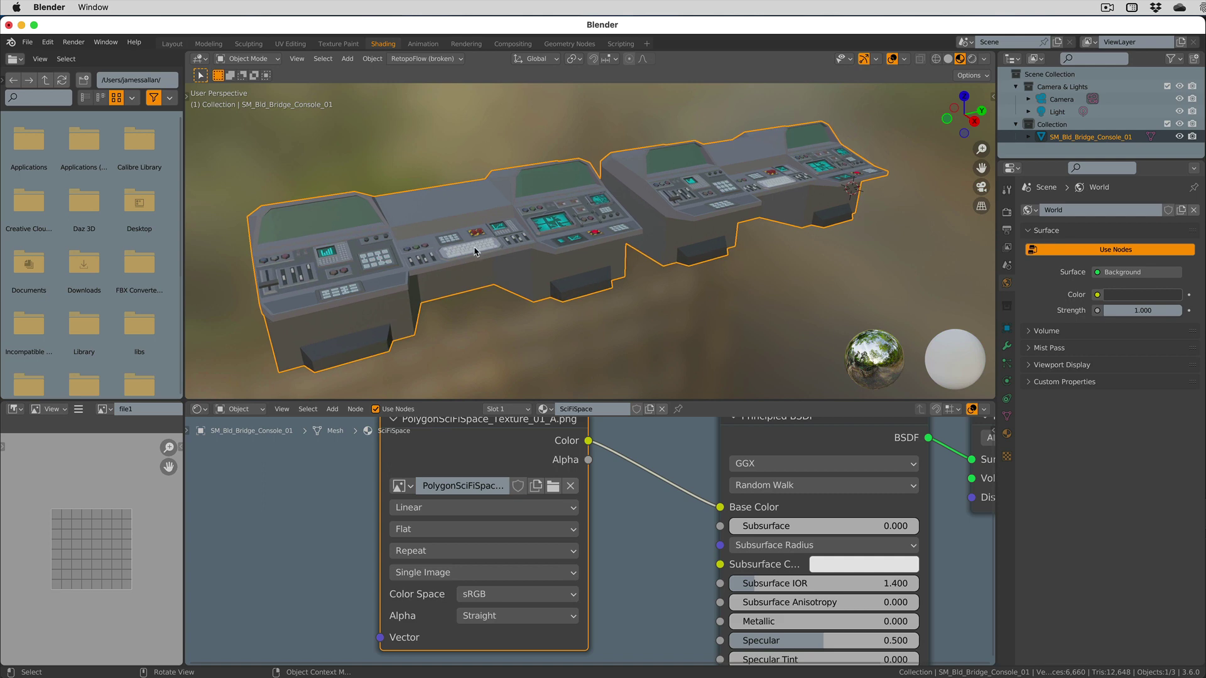
{"action": "scroll", "coordinate": [525, 261], "scroll_direction": "right", "scroll_amount": 5}
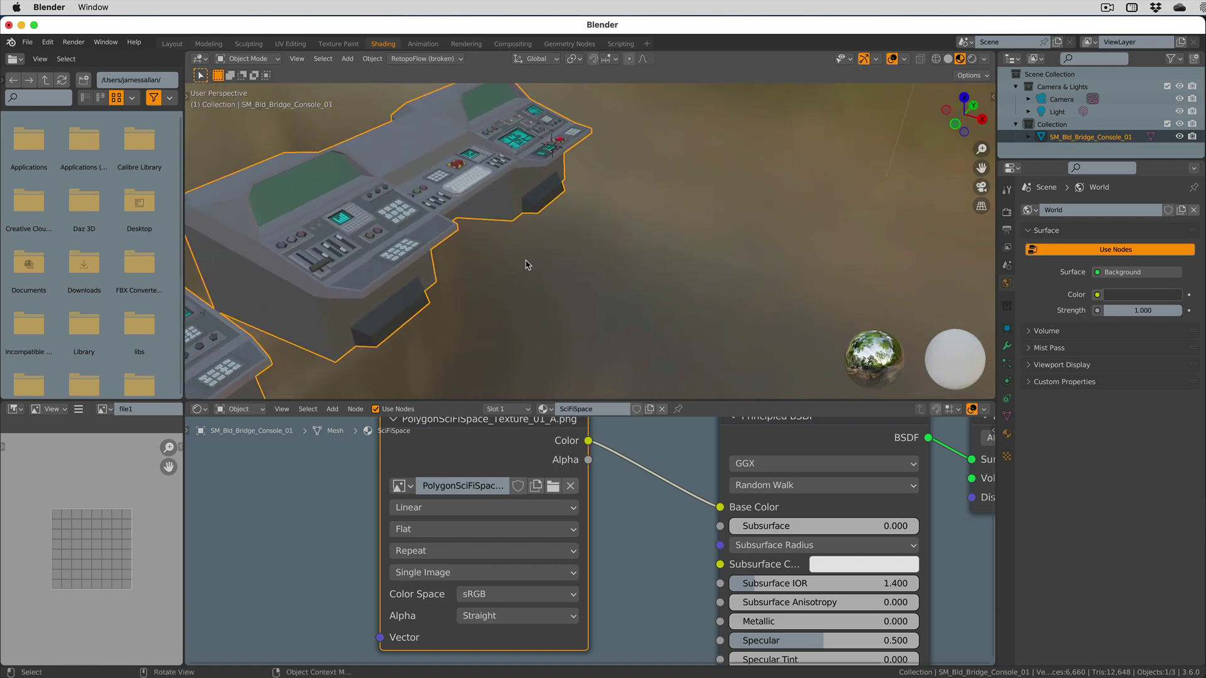
{"action": "scroll", "coordinate": [527, 264], "scroll_direction": "down", "scroll_amount": 5}
{"action": "middle_click_drag", "start_coordinate": [563, 261], "coordinate": [663, 239]}
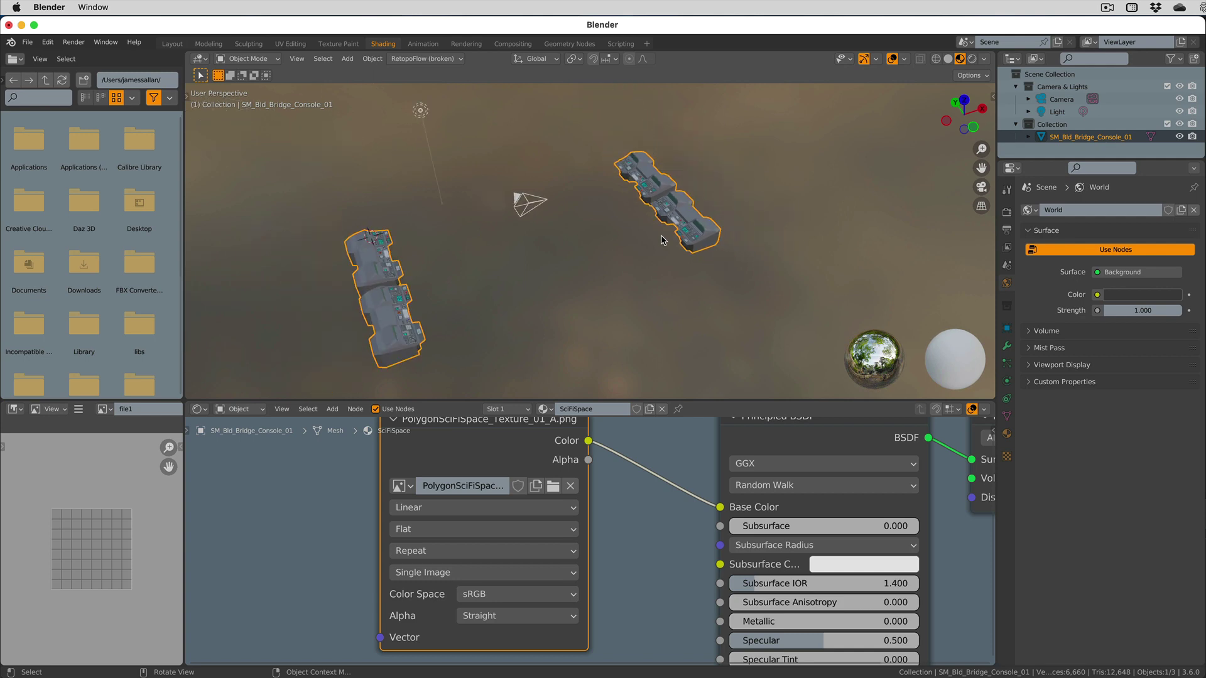
{"action": "middle_click_drag", "start_coordinate": [628, 289], "coordinate": [434, 207]}
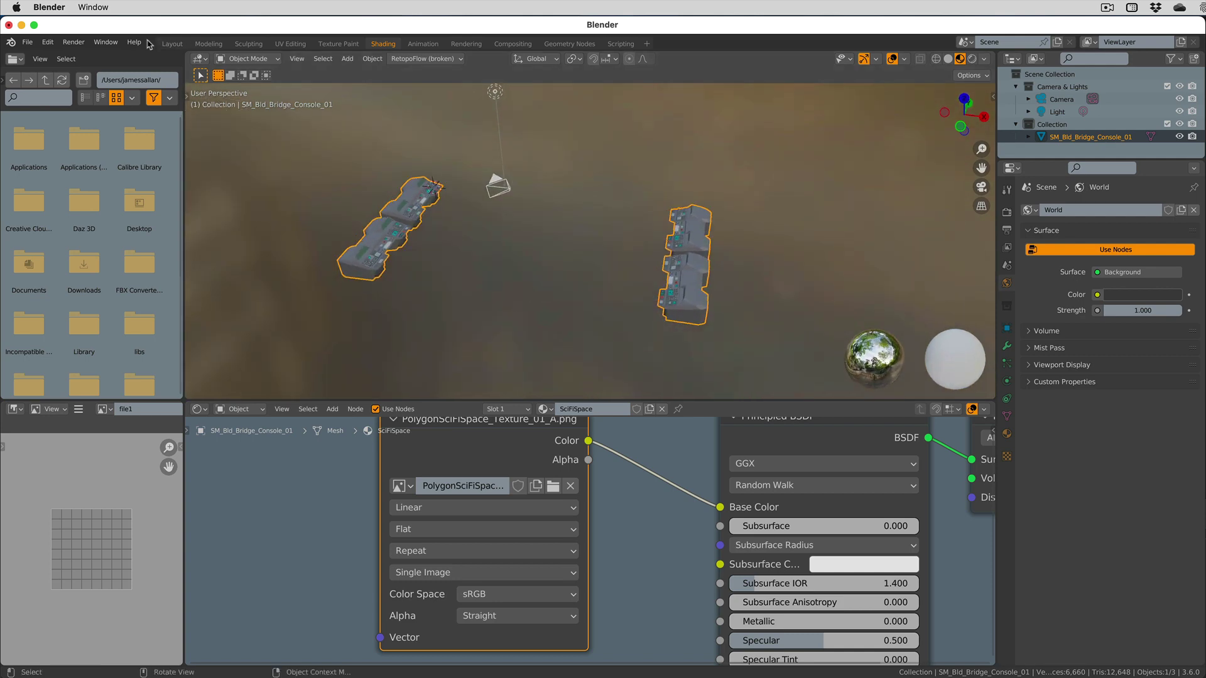
{"action": "left_click", "coordinate": [169, 44]}
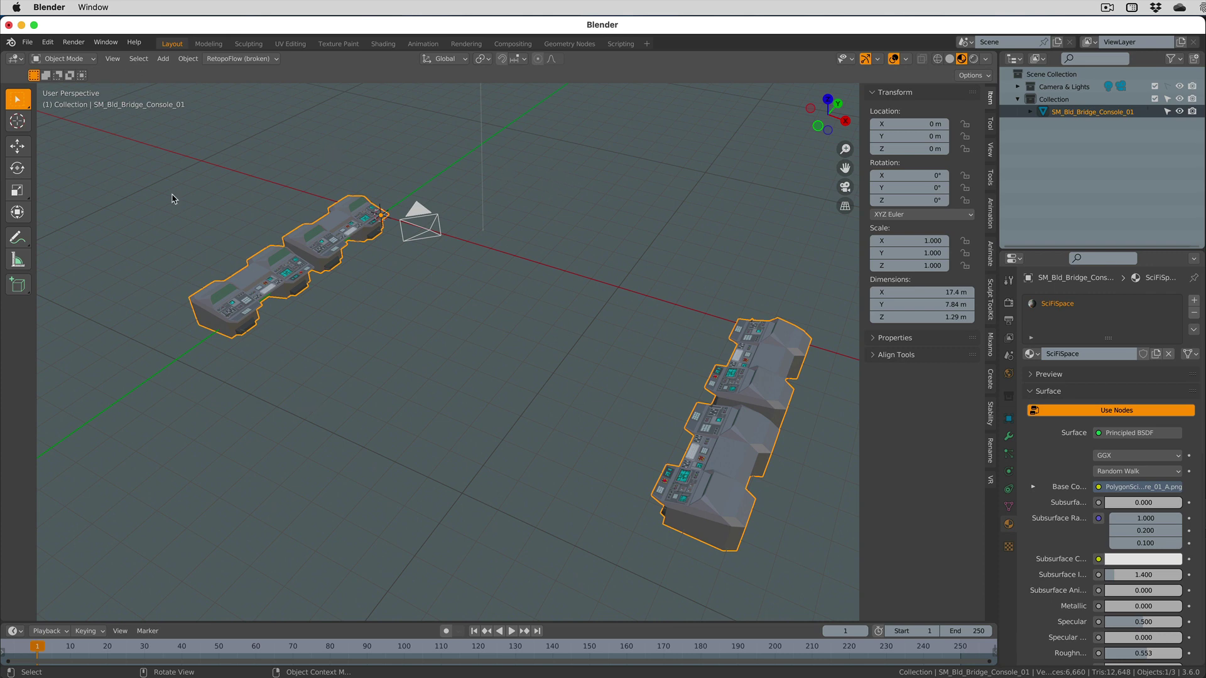
- Start a new scene file without saving the changes to the console scene
{"action": "left_click", "coordinate": [28, 43]}
{"action": "left_click", "coordinate": [27, 42]}
{"action": "mouse_move", "coordinate": [116, 57]}
{"action": "left_click", "coordinate": [154, 57]}
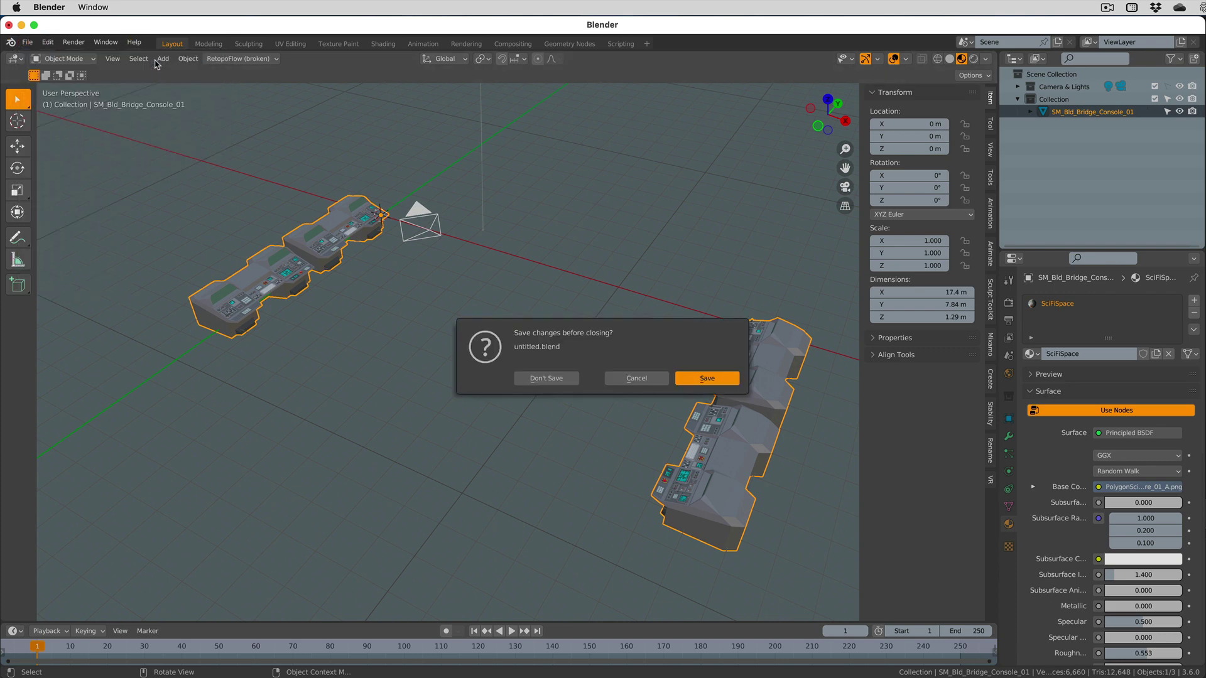
{"action": "left_click", "coordinate": [546, 378]}
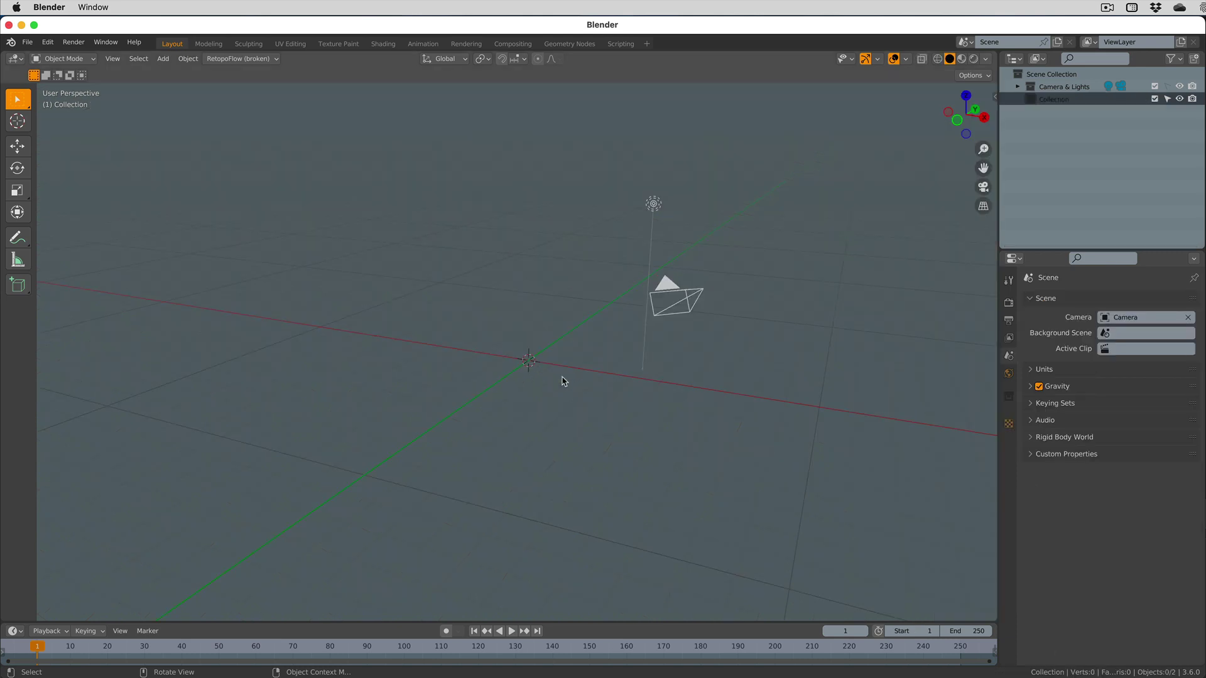
- Start an FBX import from the recent FBX folder and select SM_Bld_Bridge_Ceiling_01.fbx through SM_Bld_Corridor_Single_Arch_03.fbx
{"action": "left_click", "coordinate": [28, 42]}
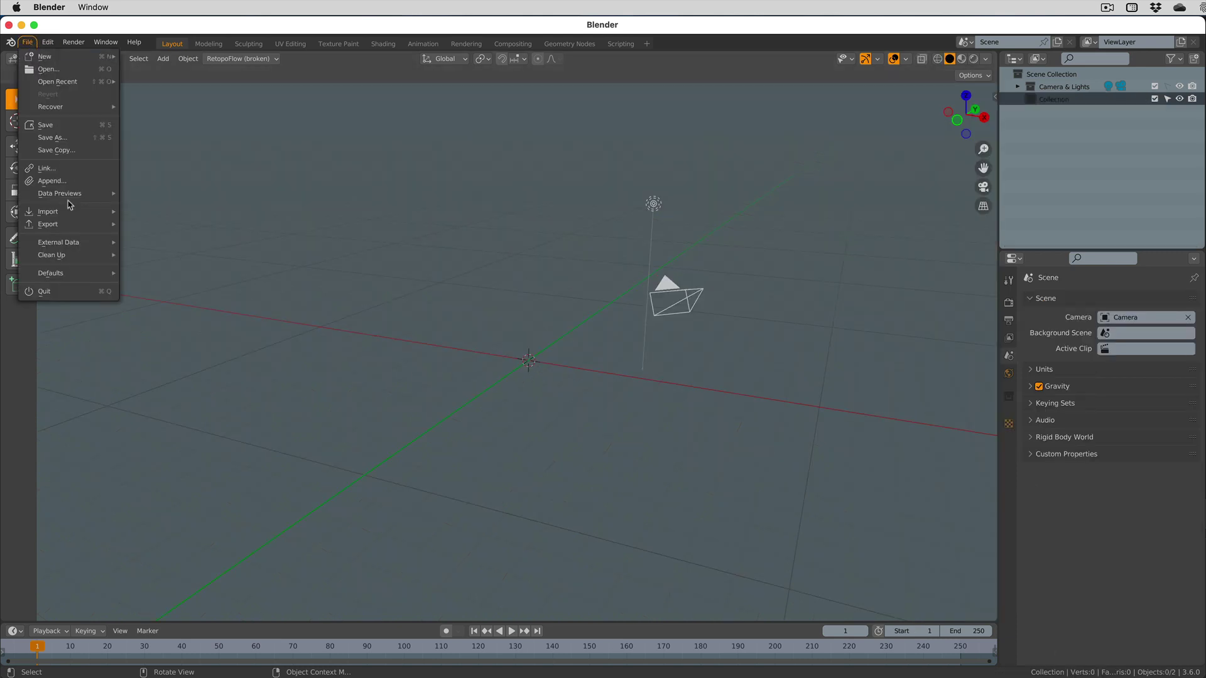
{"action": "mouse_move", "coordinate": [69, 212]}
{"action": "left_click", "coordinate": [206, 353]}
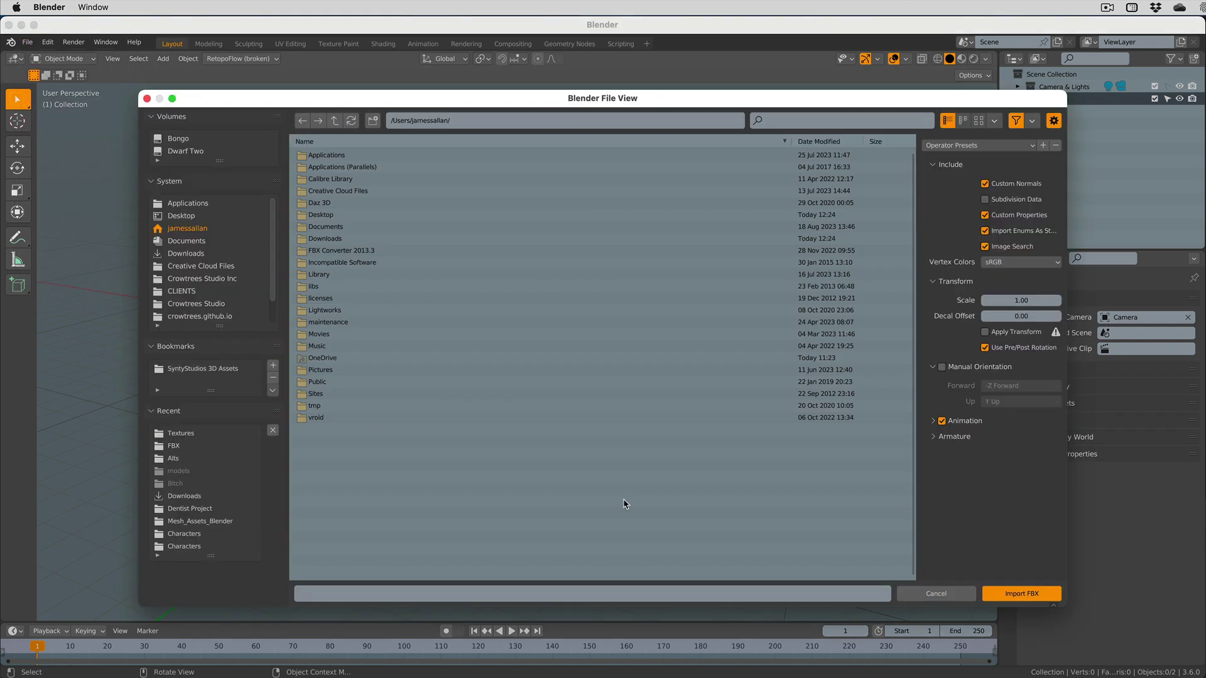
{"action": "left_click", "coordinate": [177, 447]}
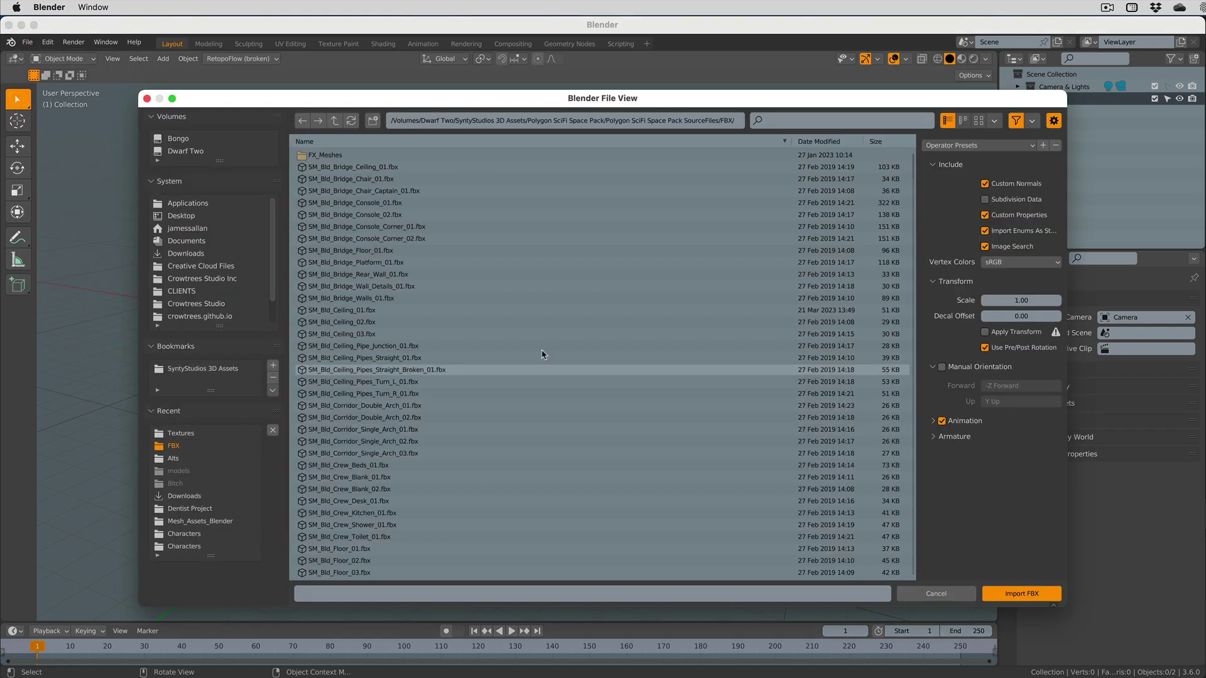
{"action": "left_click", "coordinate": [362, 167]}
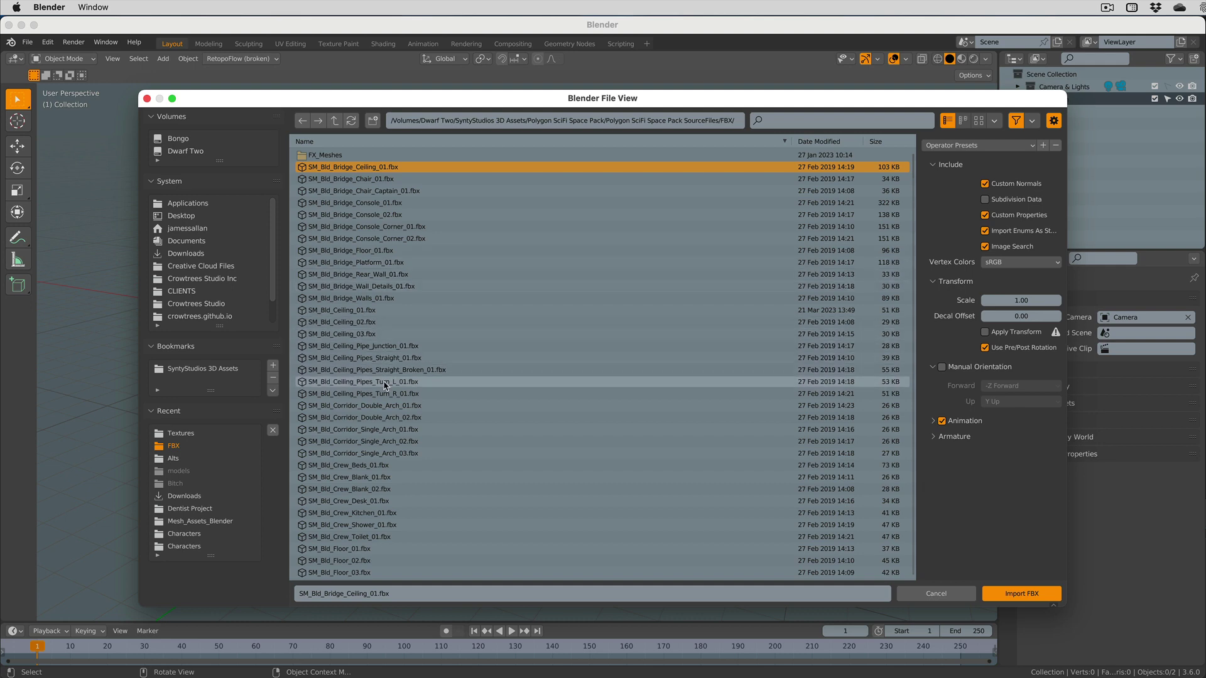
{"action": "left_click", "coordinate": [380, 456], "text": "shift"}
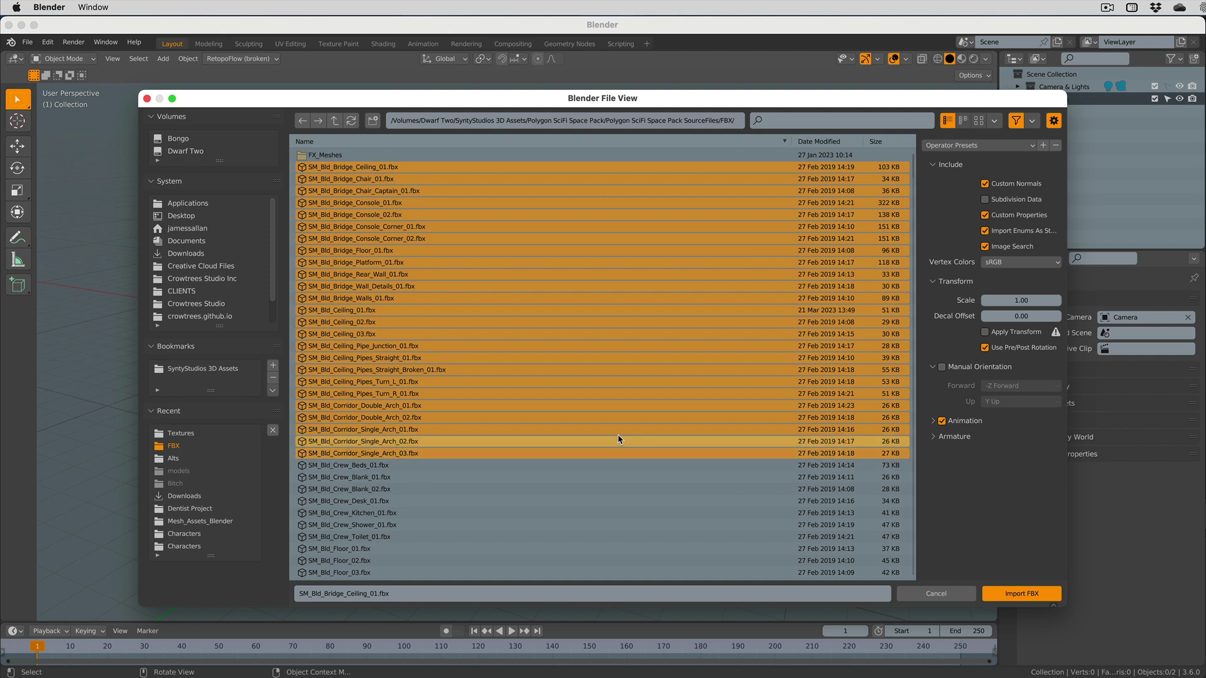
- Apply the Synty Static Meshes preset and import the selected FBX files
{"action": "left_click", "coordinate": [958, 145]}
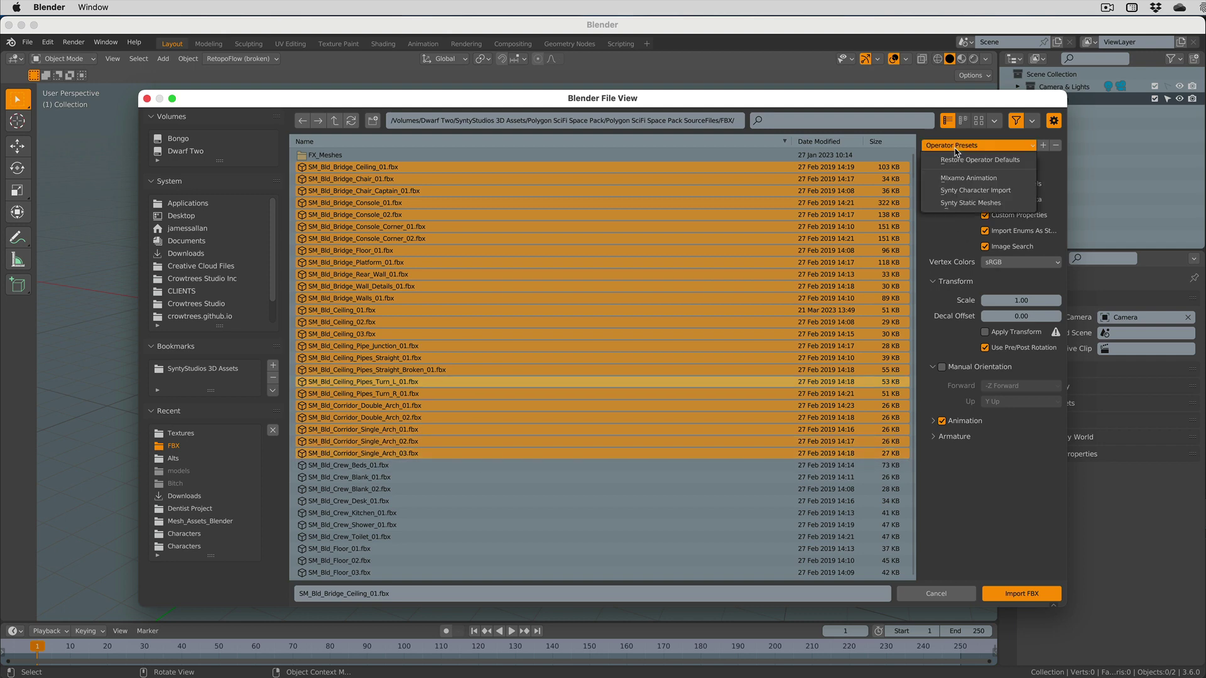
{"action": "left_click", "coordinate": [957, 203]}
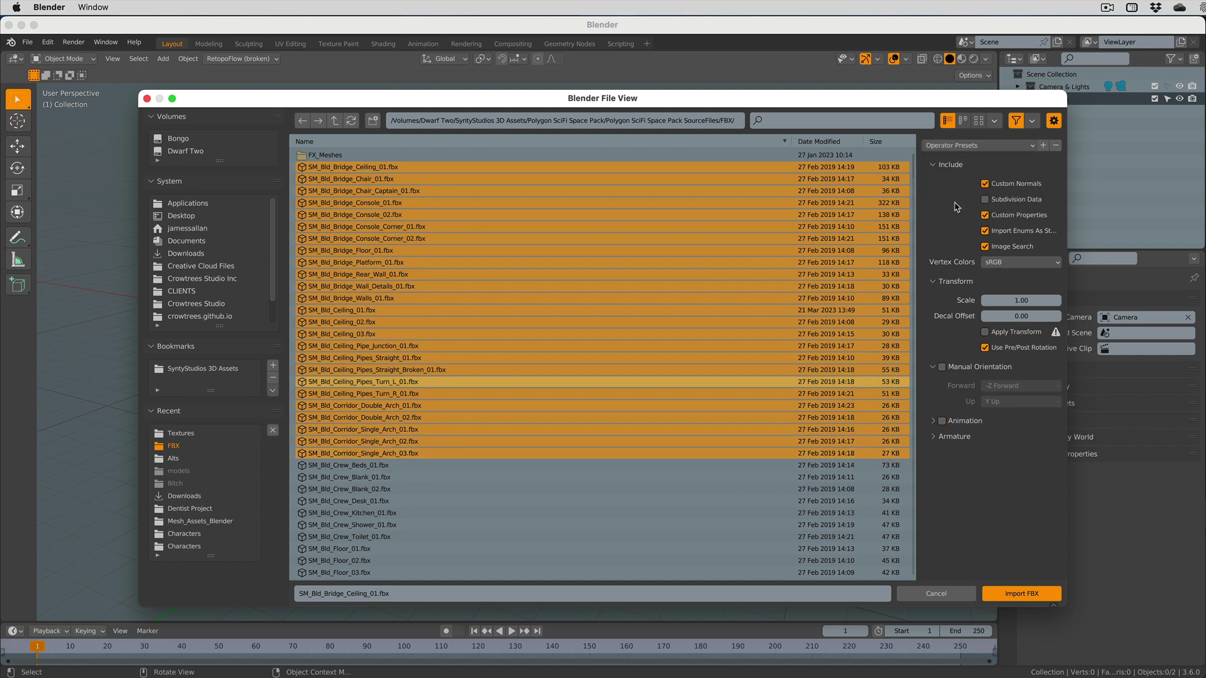
{"action": "left_click", "coordinate": [1015, 594]}
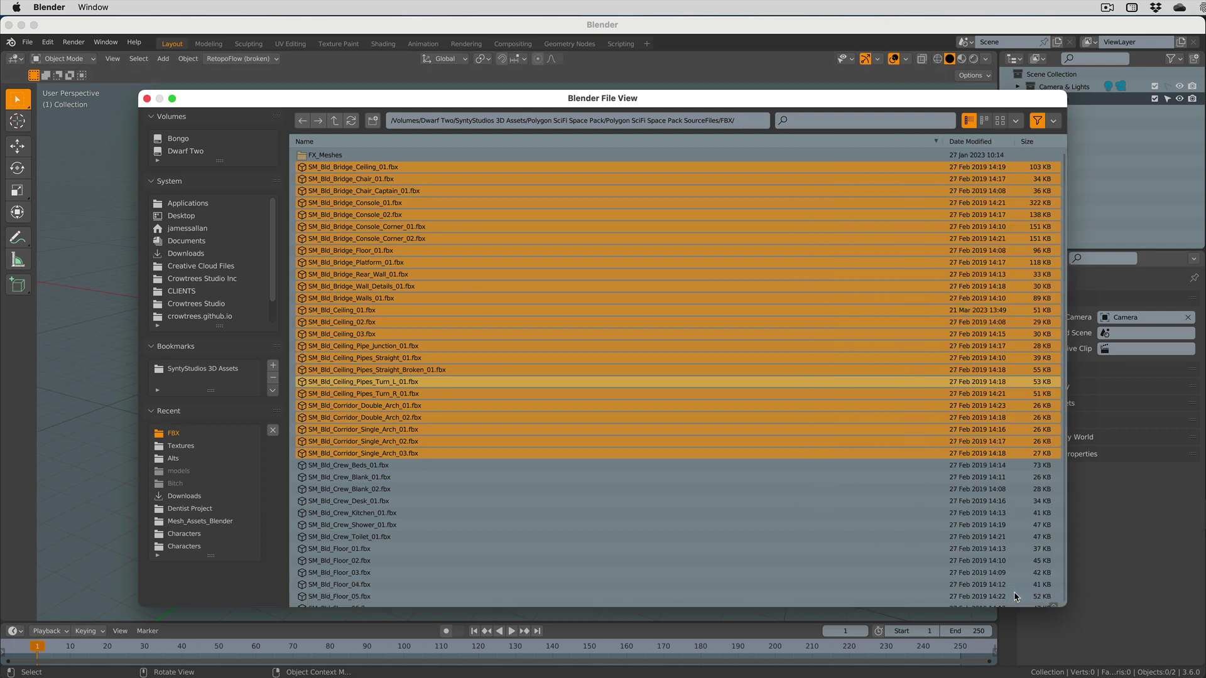
- Switch the viewport shading to Material Preview to check the materials of the imported bridge and corridor meshes
{"action": "scroll", "coordinate": [628, 364], "scroll_direction": "down", "scroll_amount": 8}
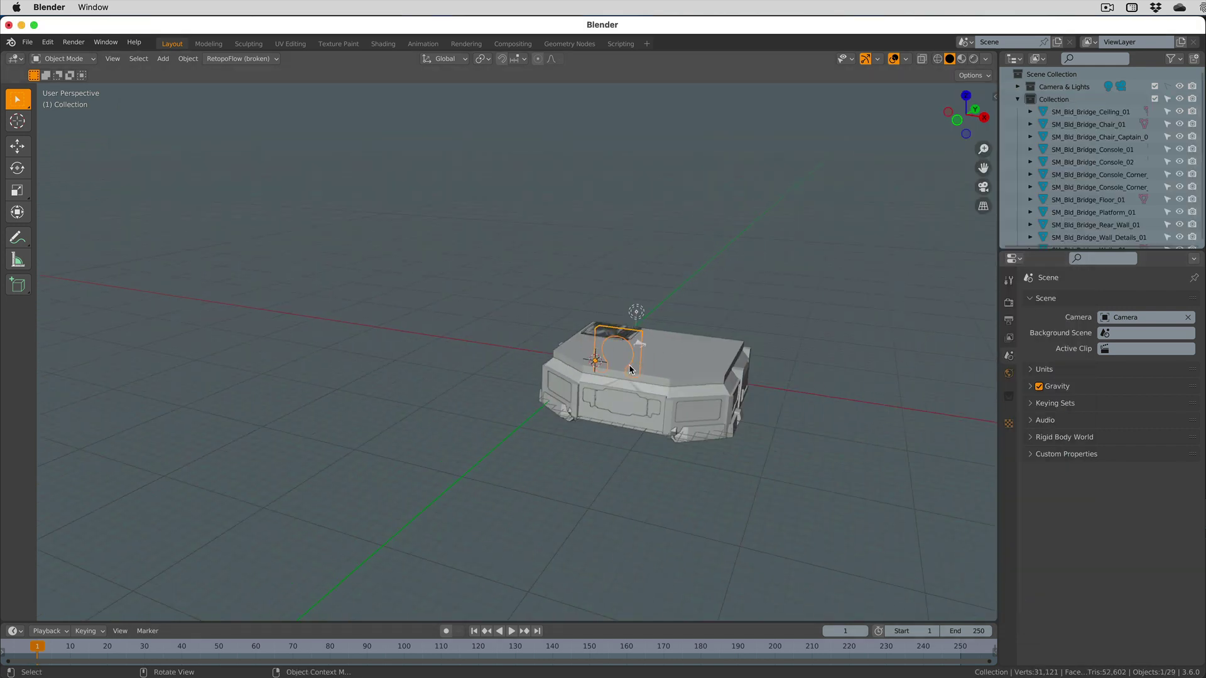
{"action": "scroll", "coordinate": [628, 364], "scroll_direction": "up", "scroll_amount": 4}
{"action": "middle_click_drag", "start_coordinate": [753, 382], "coordinate": [730, 380], "text": "shift"}
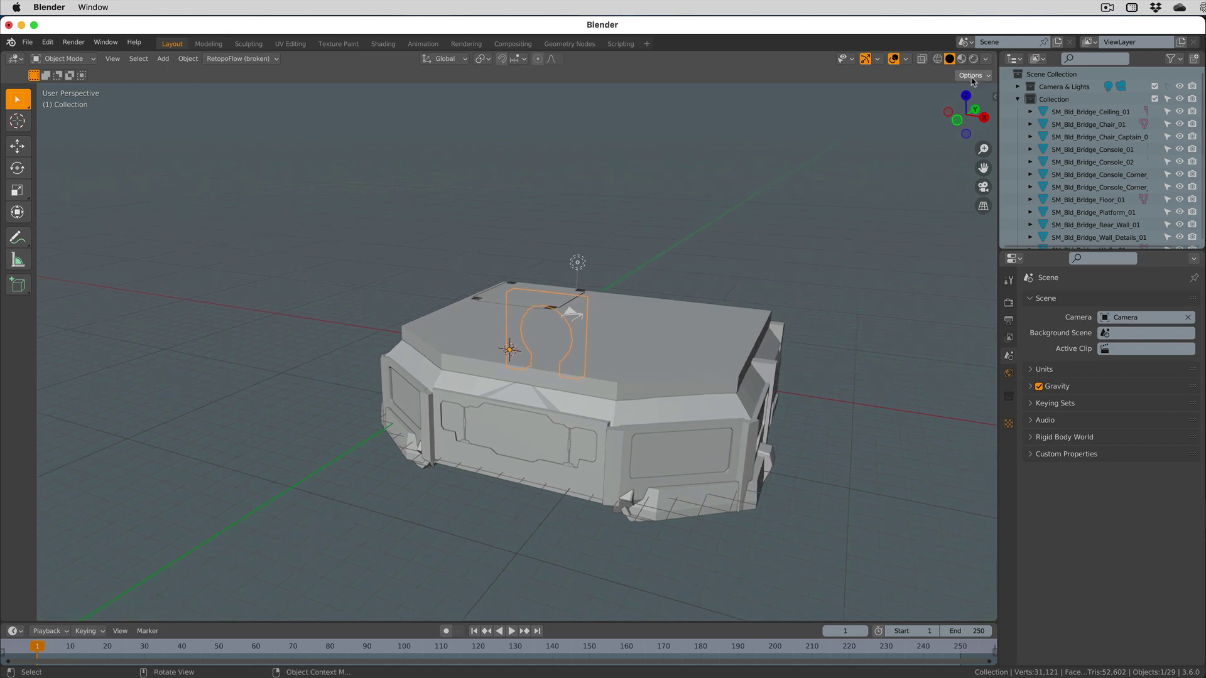
{"action": "left_click", "coordinate": [961, 60]}
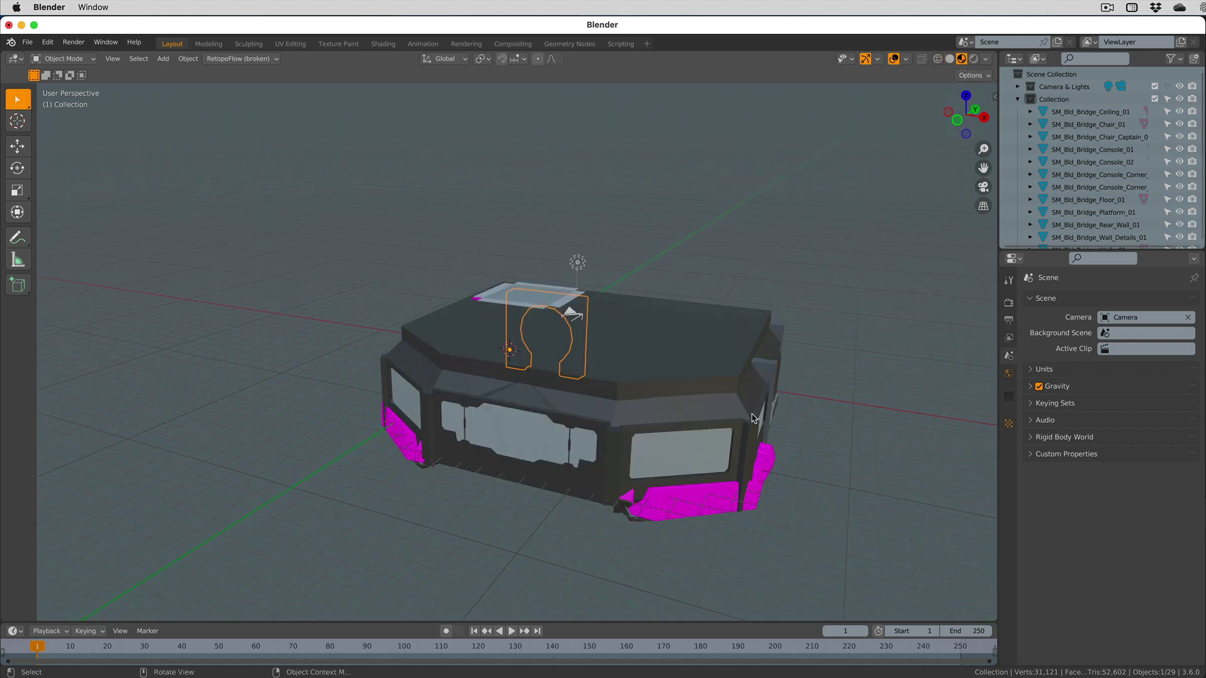
- Hide the bridge ceiling temporarily to examine the interior's missing textures, and unhide it again
{"action": "mouse_move", "coordinate": [754, 416]}
{"action": "middle_mouse_down"}
{"action": "mouse_move", "coordinate": [727, 392]}
{"action": "mouse_move", "coordinate": [727, 357]}
{"action": "mouse_move", "coordinate": [722, 409]}
{"action": "mouse_move", "coordinate": [578, 446]}
{"action": "mouse_move", "coordinate": [571, 423]}
{"action": "mouse_move", "coordinate": [657, 441]}
{"action": "mouse_move", "coordinate": [487, 396]}
{"action": "middle_mouse_up"}
{"action": "left_click", "coordinate": [481, 413]}
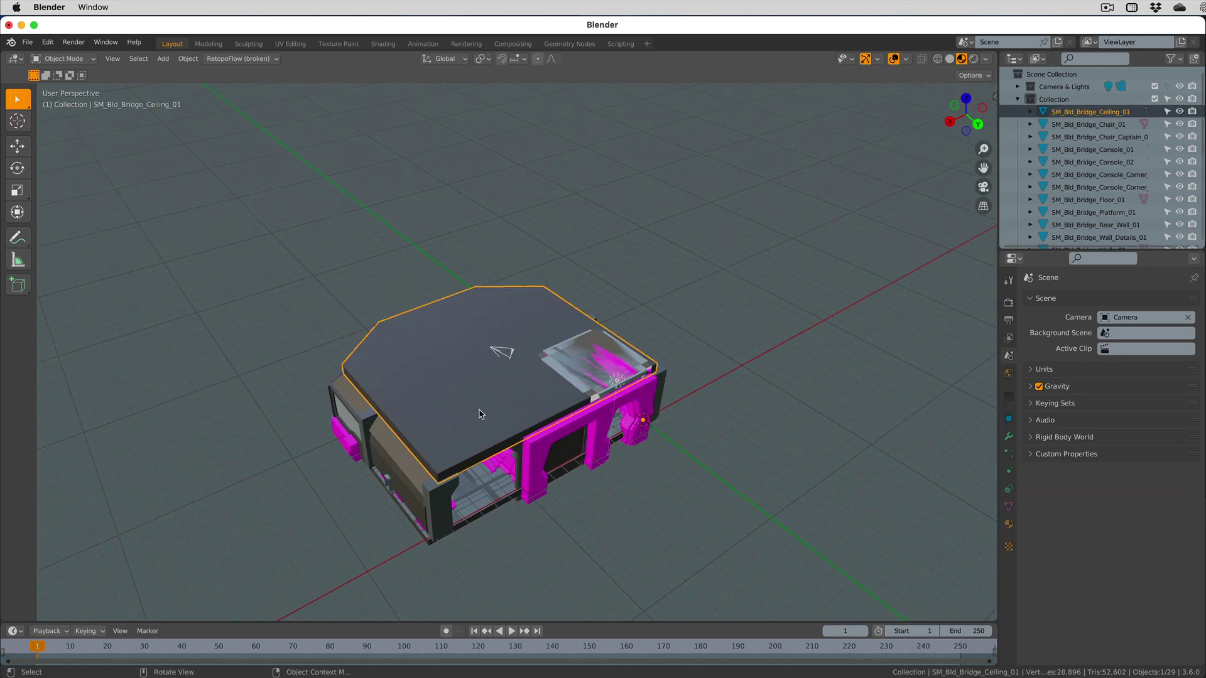
{"action": "key", "text": "h"}
{"action": "scroll", "coordinate": [471, 402], "scroll_direction": "up", "scroll_amount": 6}
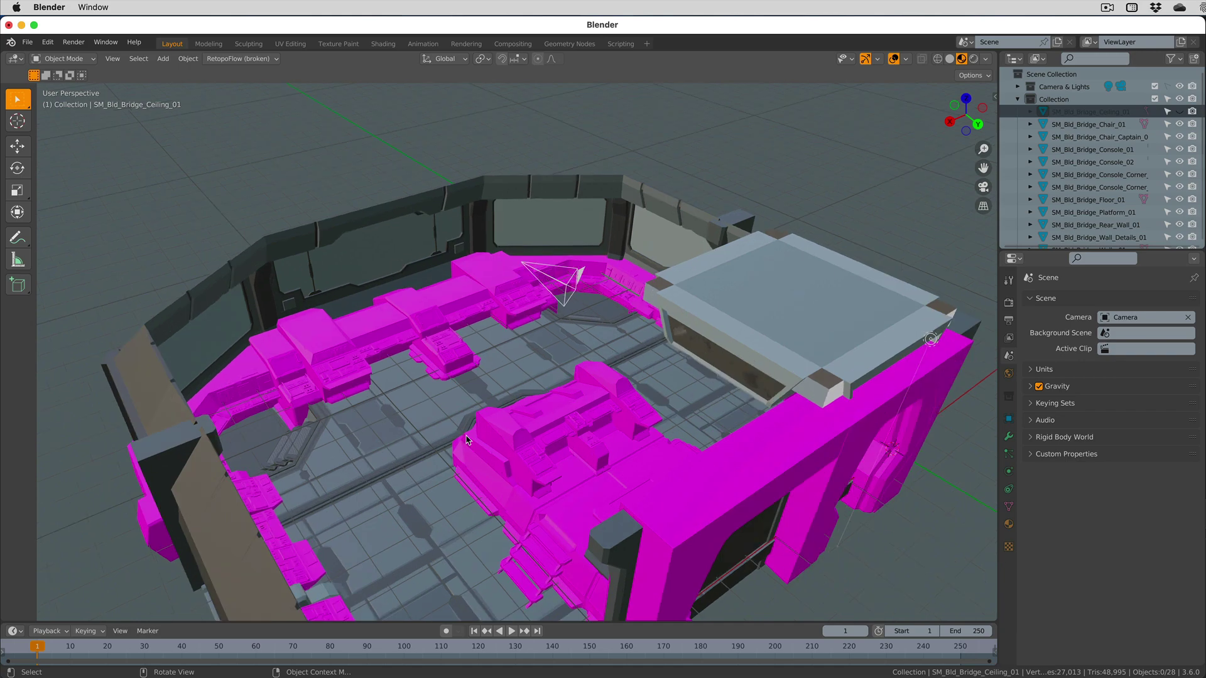
{"action": "scroll", "coordinate": [466, 438], "scroll_direction": "down", "scroll_amount": 5}
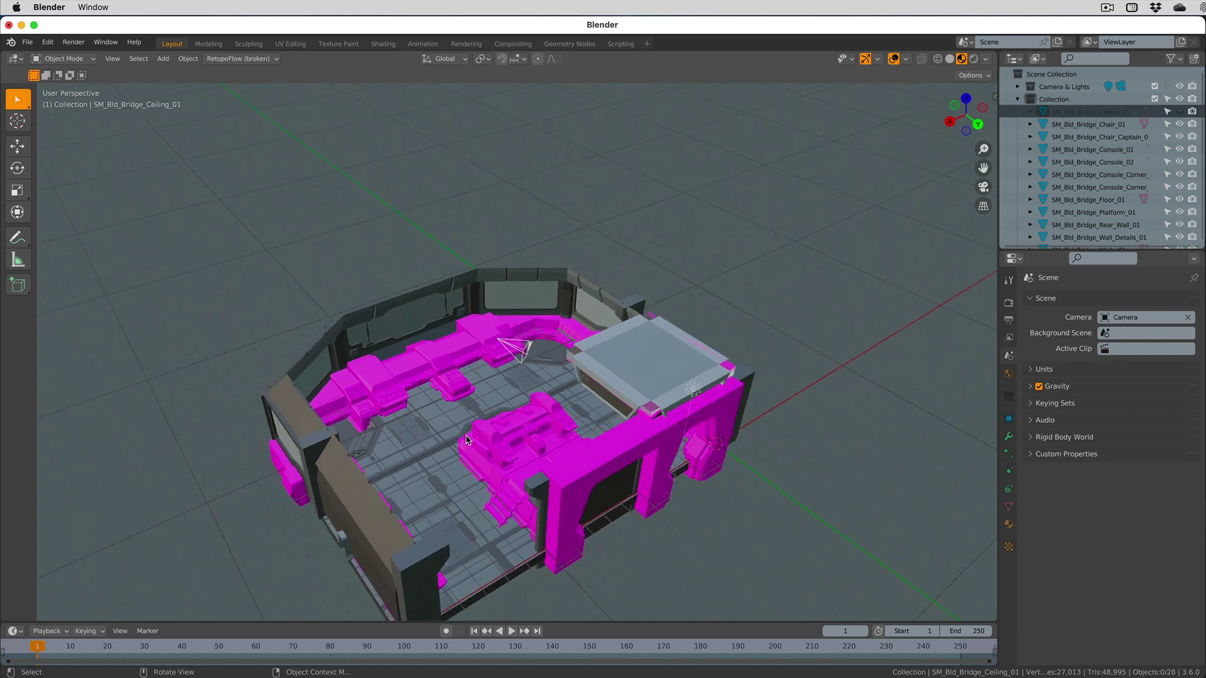
{"action": "key", "text": "alt+h"}
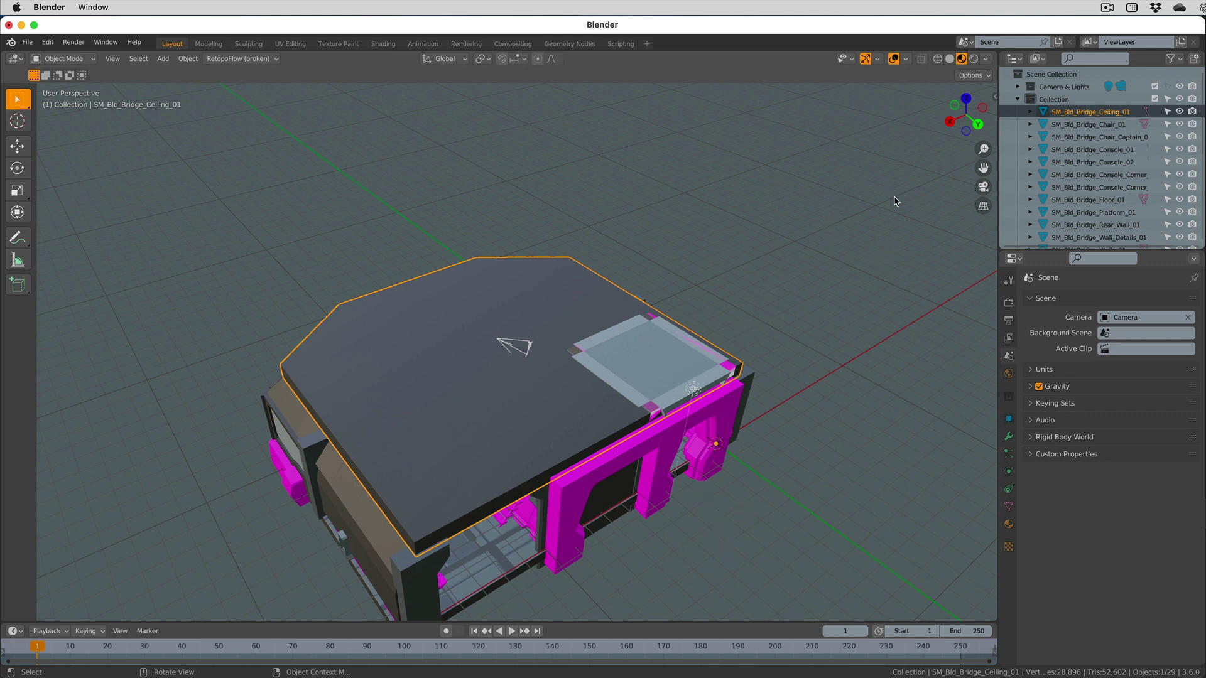
- Show the transform values, apply rotation and scale to all imported meshes together, and reselect only the bridge ceiling
{"action": "key", "text": "n"}
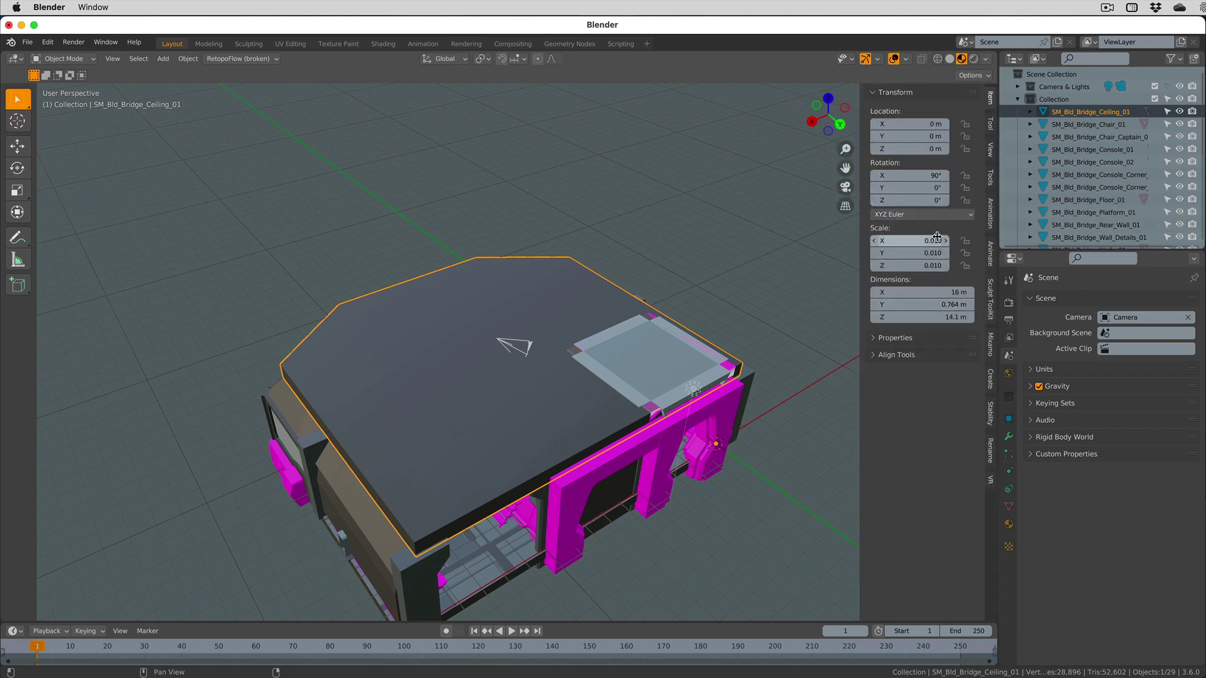
{"action": "scroll", "coordinate": [574, 435], "scroll_direction": "down", "scroll_amount": 5, "text": "shift"}
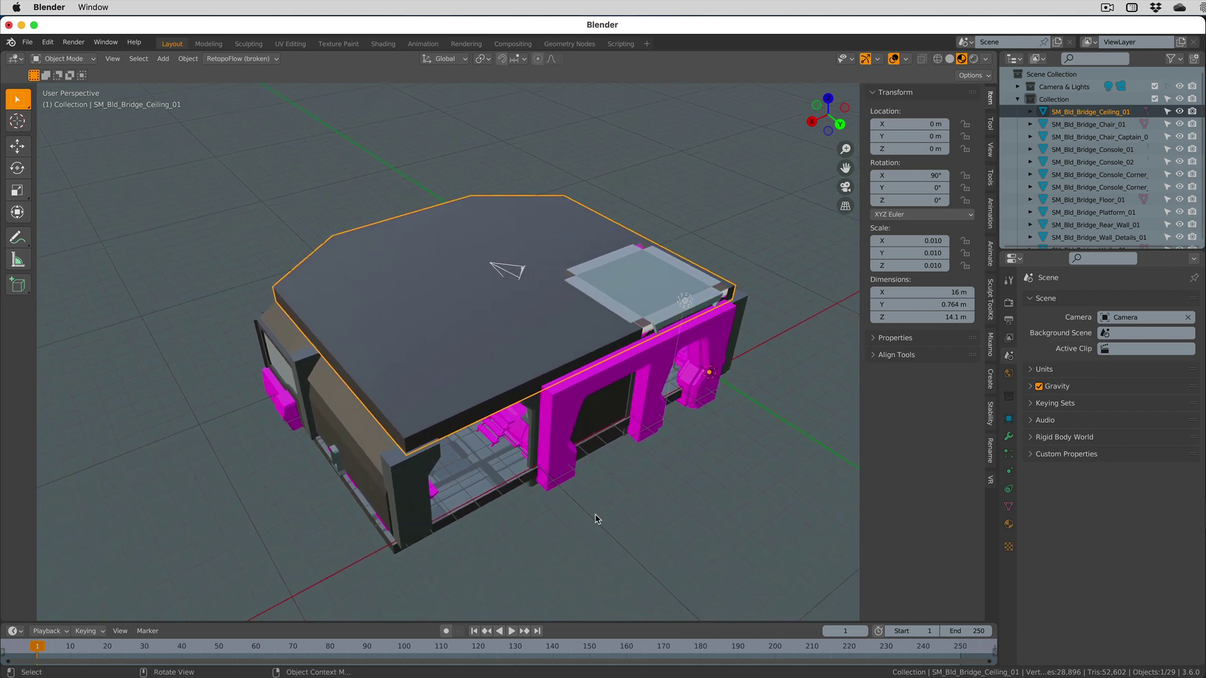
{"action": "key", "text": "a"}
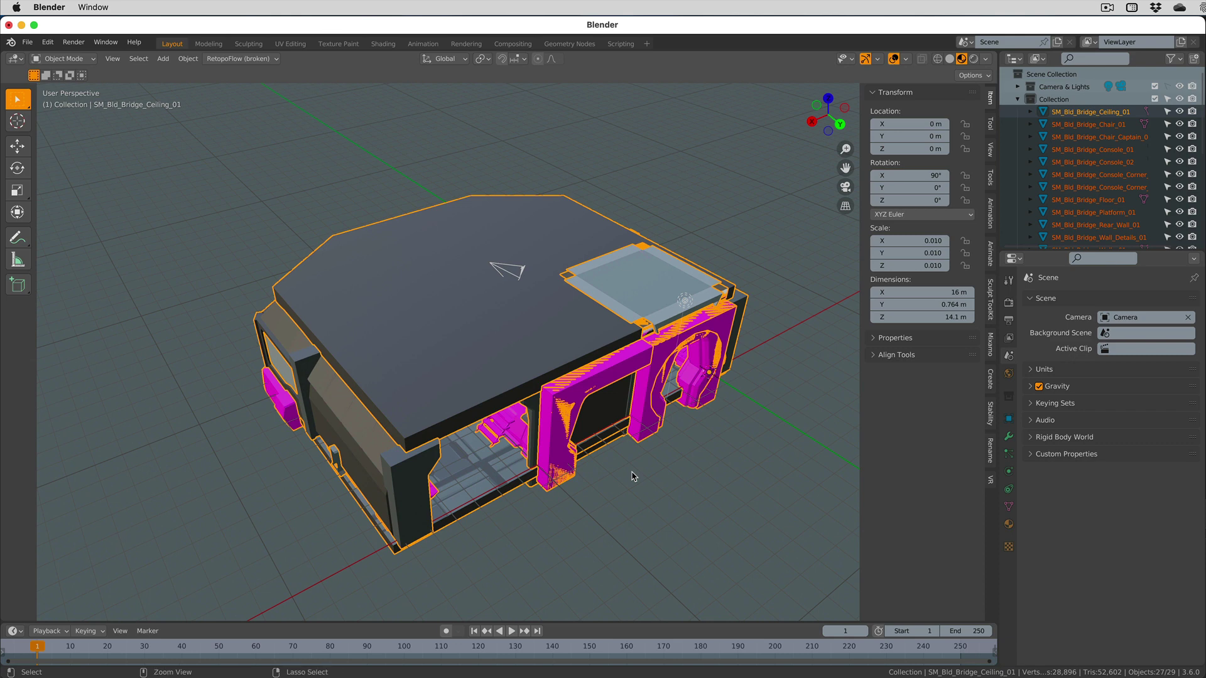
{"action": "key", "text": "ctrl+a"}
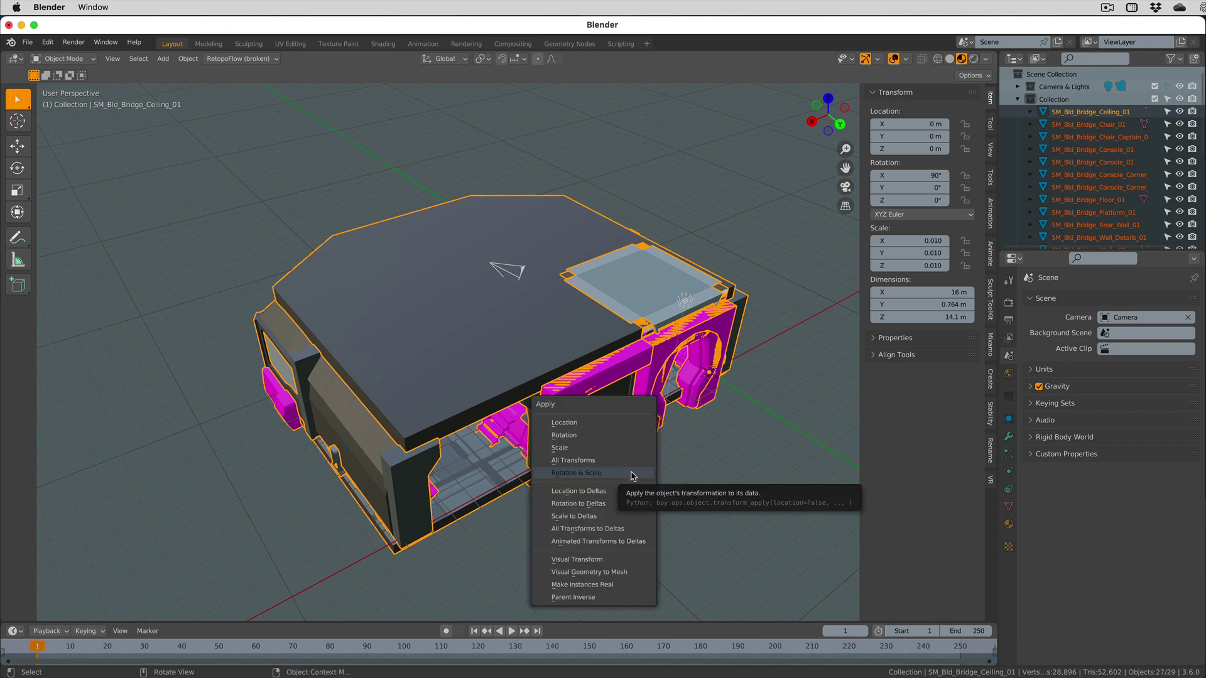
{"action": "left_click", "coordinate": [632, 474]}
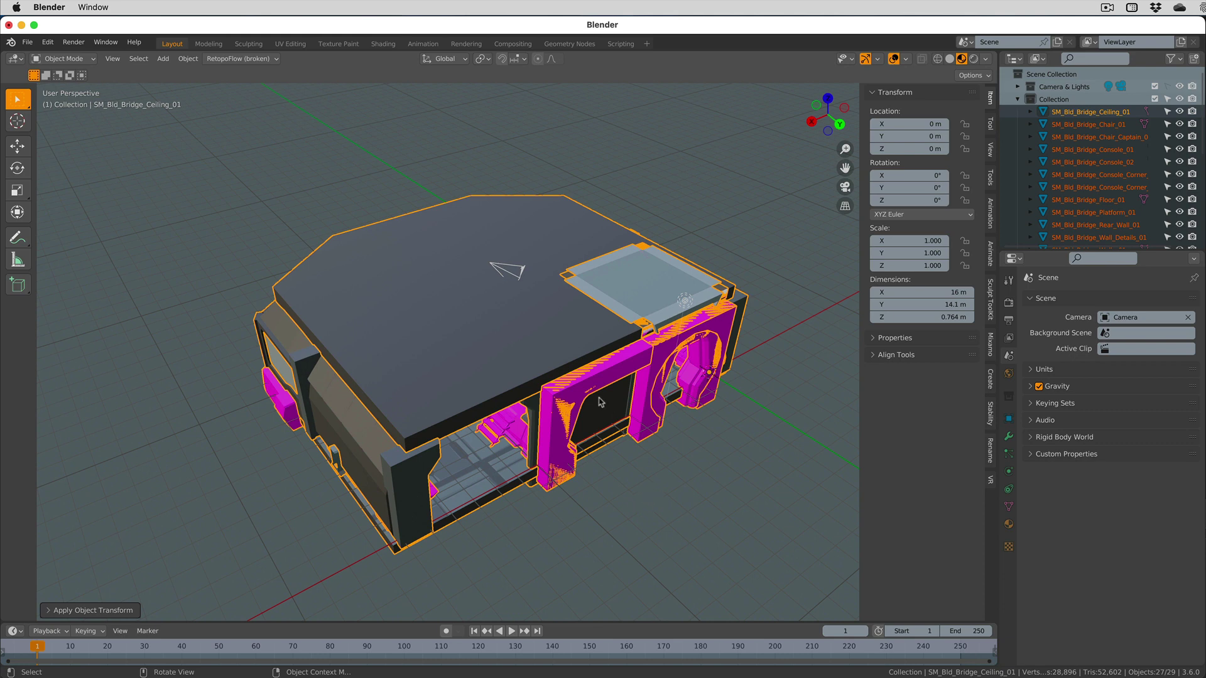
{"action": "left_click", "coordinate": [526, 352]}
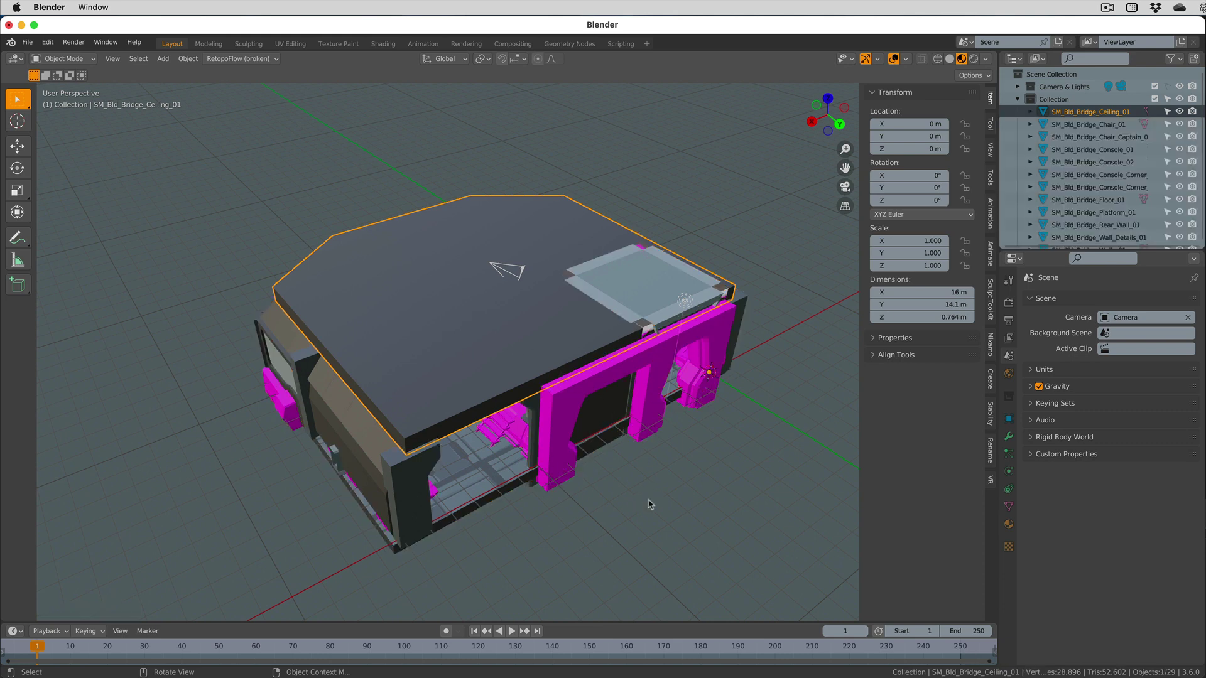
- Show the bridge ceiling's SciFi1 material in the Shading workspace and bring its image texture node into close view
{"action": "left_click", "coordinate": [1009, 525]}
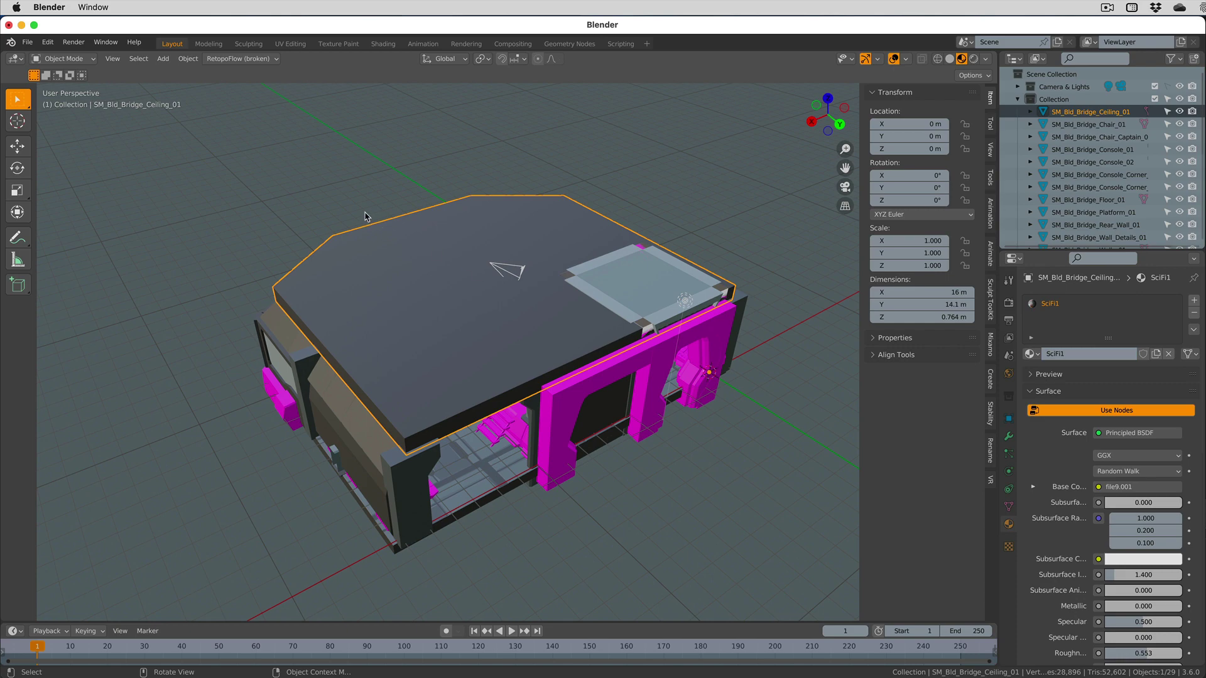
{"action": "left_click", "coordinate": [384, 43]}
{"action": "scroll", "coordinate": [557, 264], "scroll_direction": "down", "scroll_amount": 5}
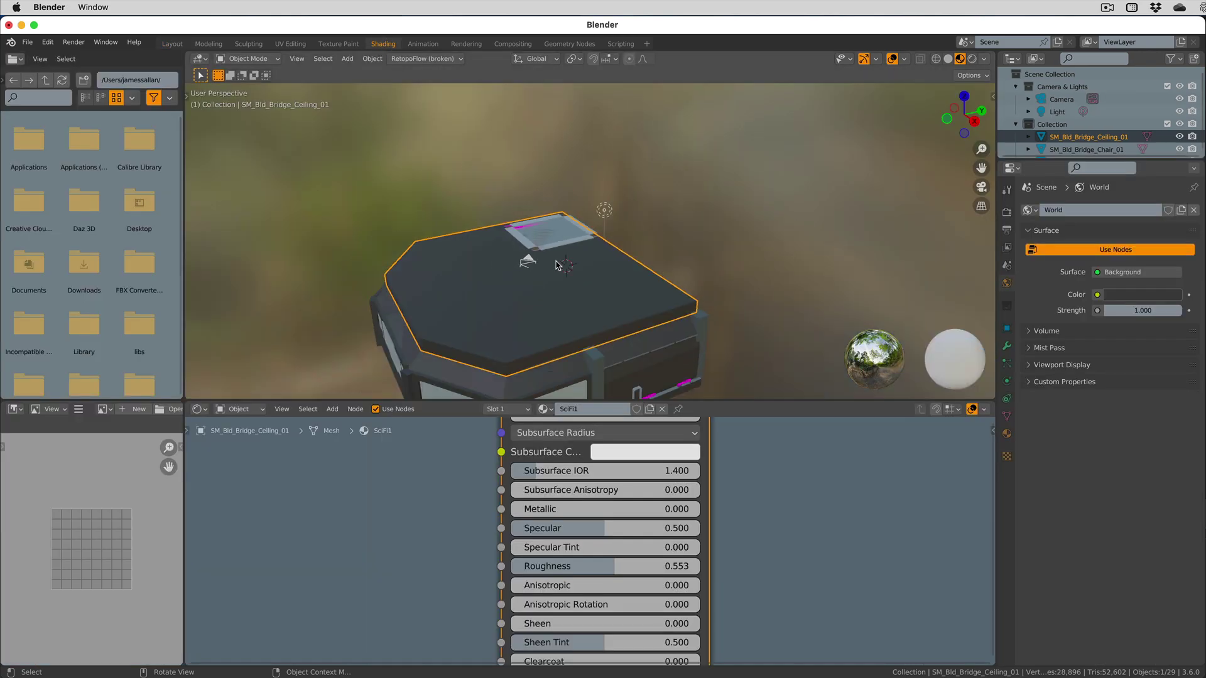
{"action": "middle_click_drag", "start_coordinate": [557, 265], "coordinate": [565, 185]}
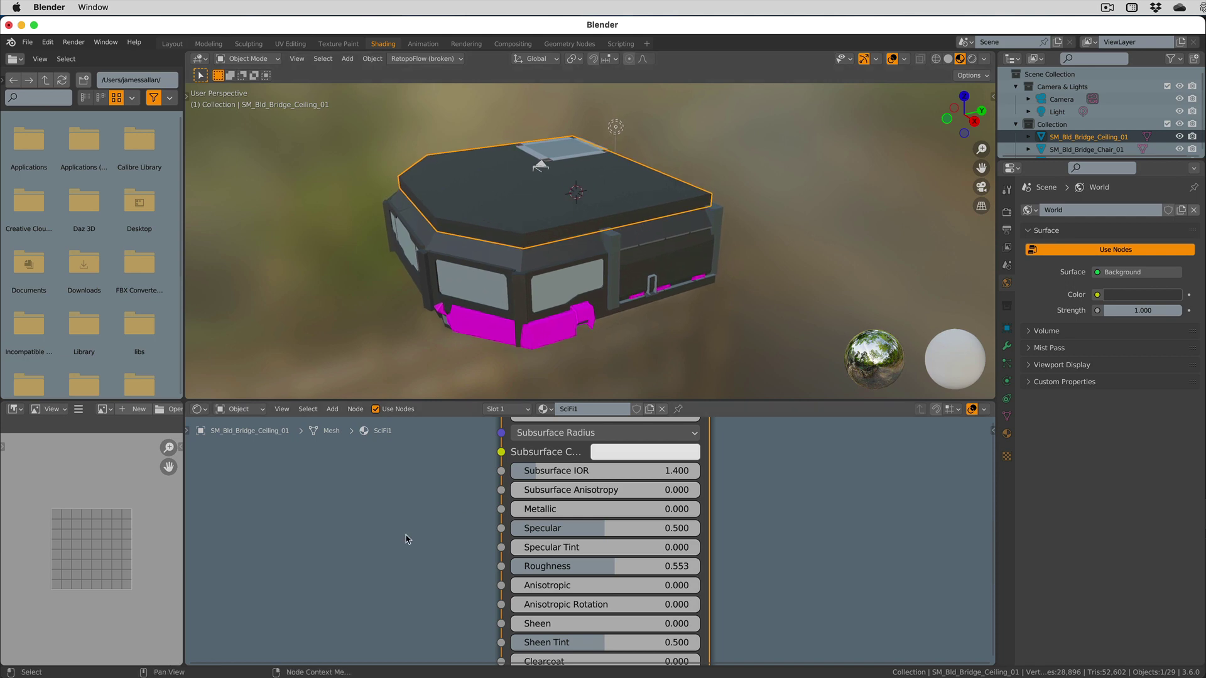
{"action": "scroll", "coordinate": [406, 539], "scroll_direction": "down", "scroll_amount": 6}
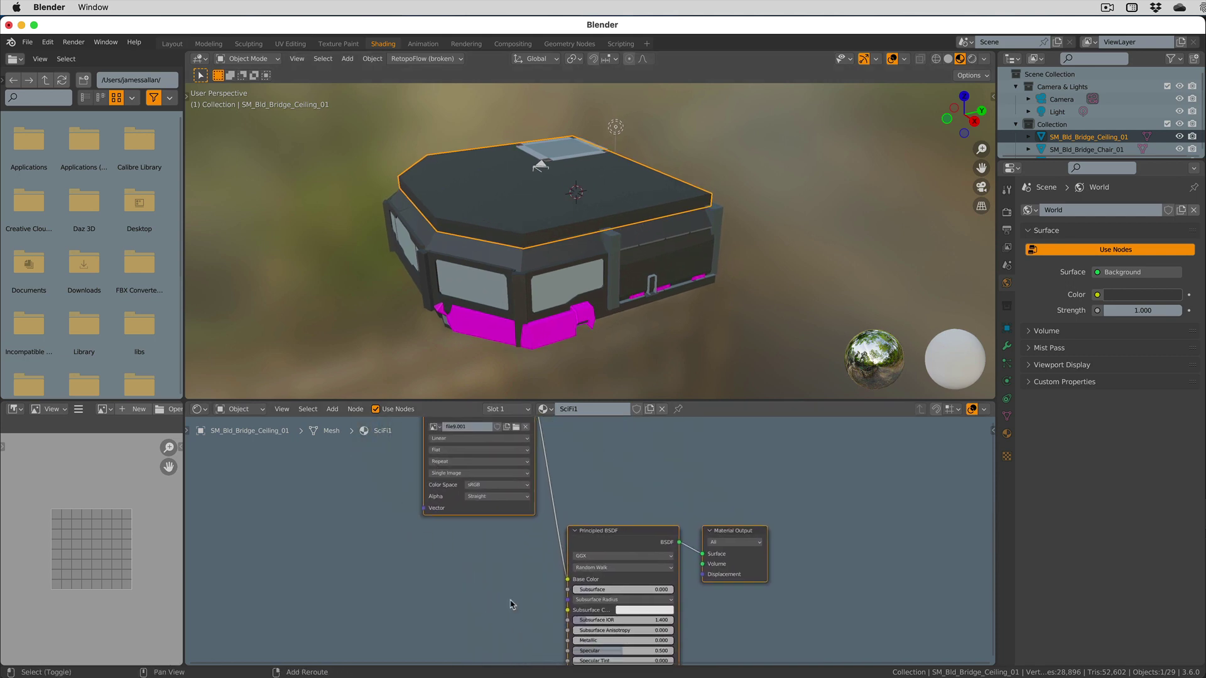
{"action": "scroll", "coordinate": [506, 593], "scroll_direction": "up", "scroll_amount": 3}
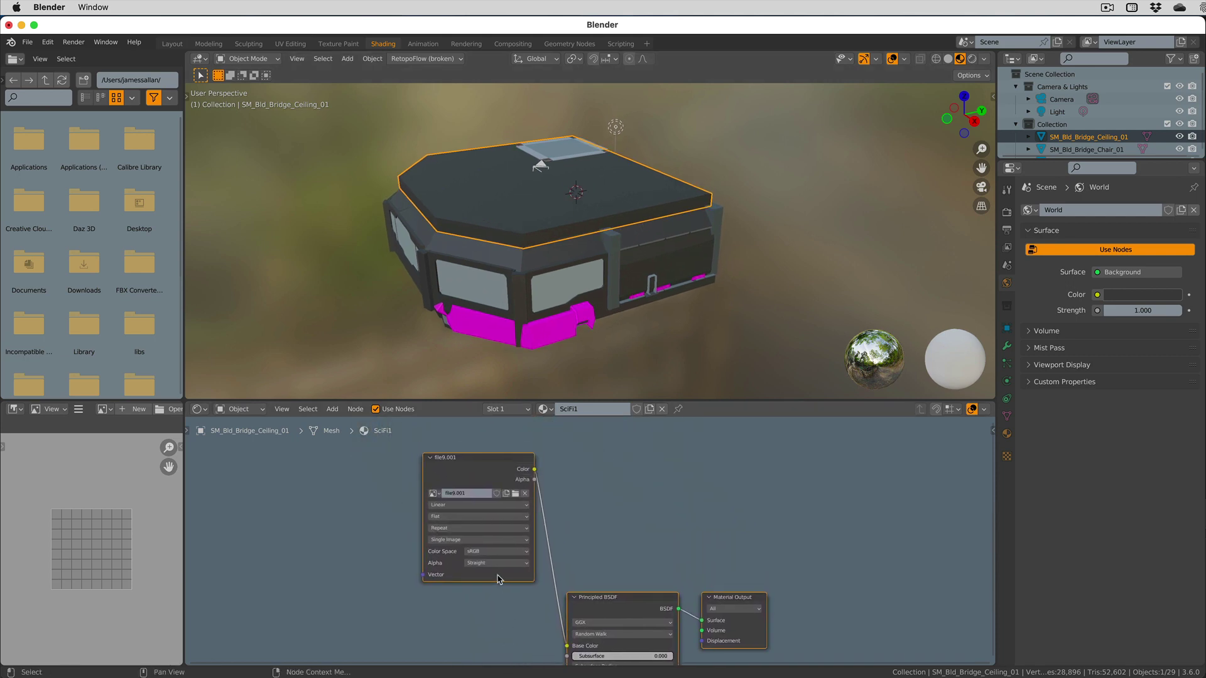
{"action": "scroll", "coordinate": [470, 505], "scroll_direction": "up", "scroll_amount": 3}
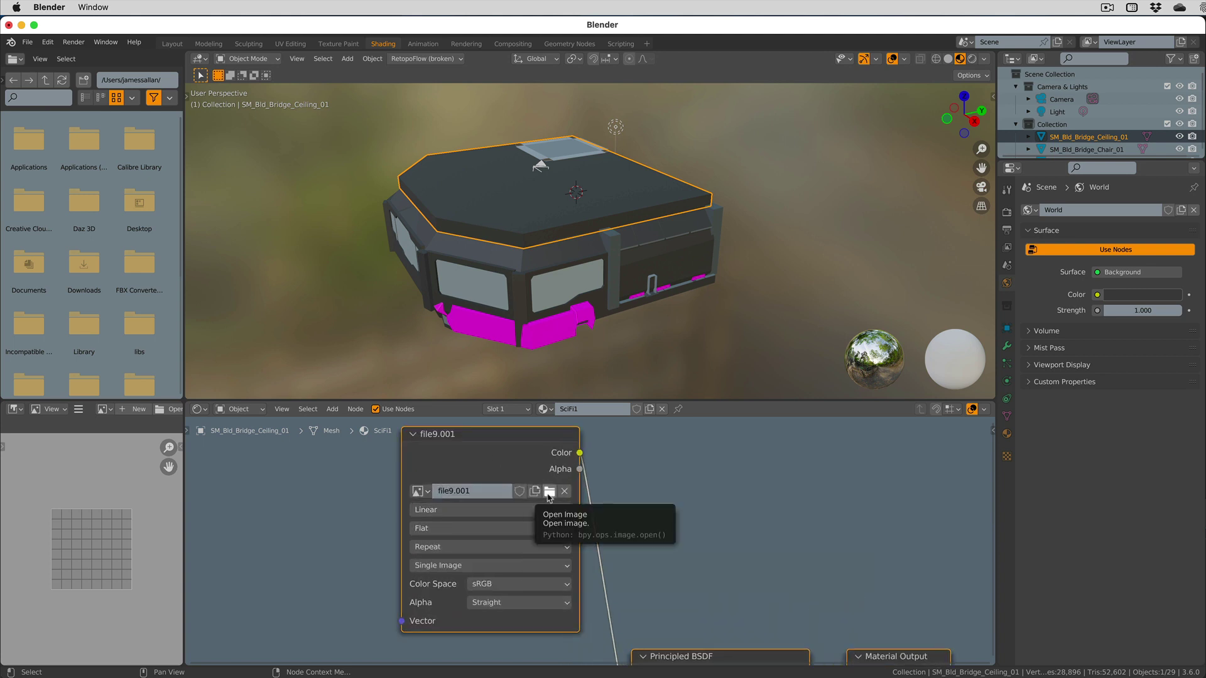
- Load PolygonSciFiSpace_Texture_01_A.png from the Textures folder into the SciFi1 material's image texture node
{"action": "left_click", "coordinate": [548, 492]}
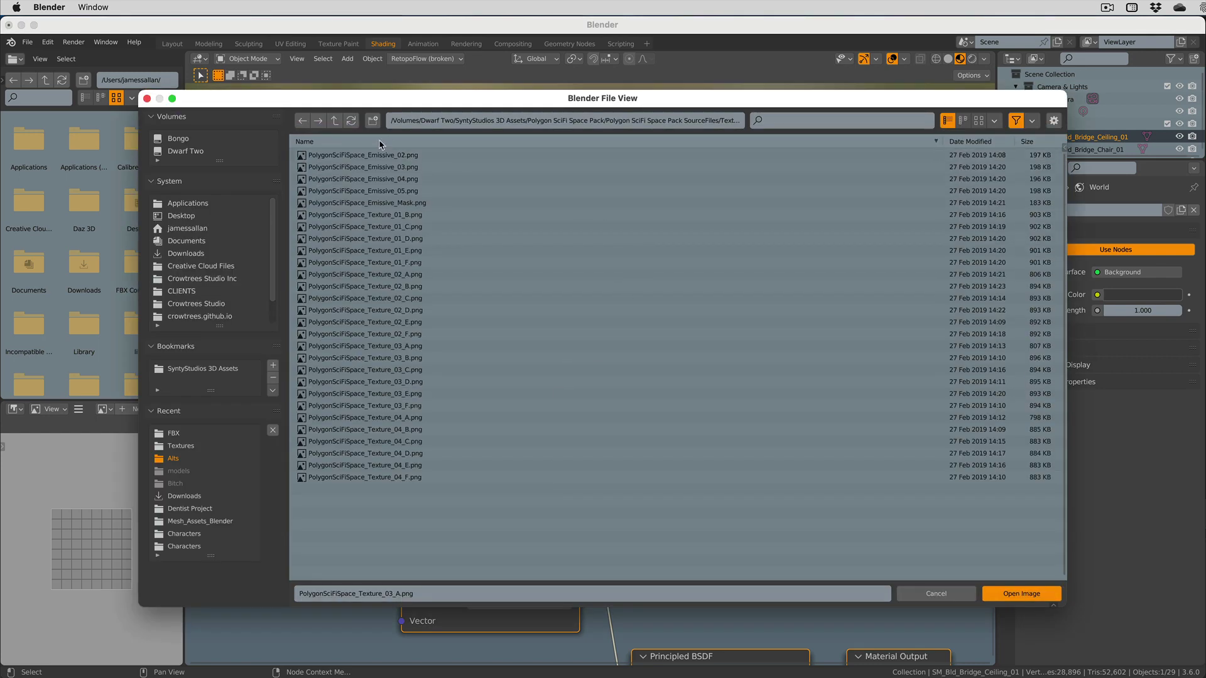
{"action": "left_click", "coordinate": [188, 445]}
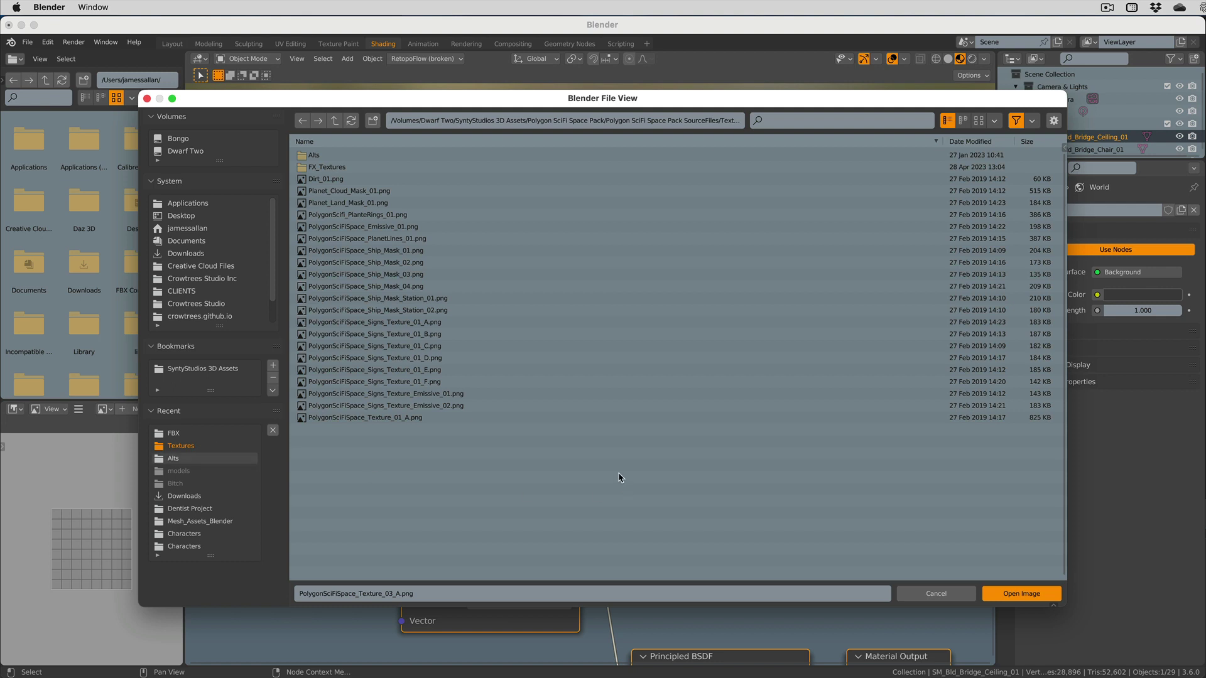
{"action": "left_click", "coordinate": [364, 420]}
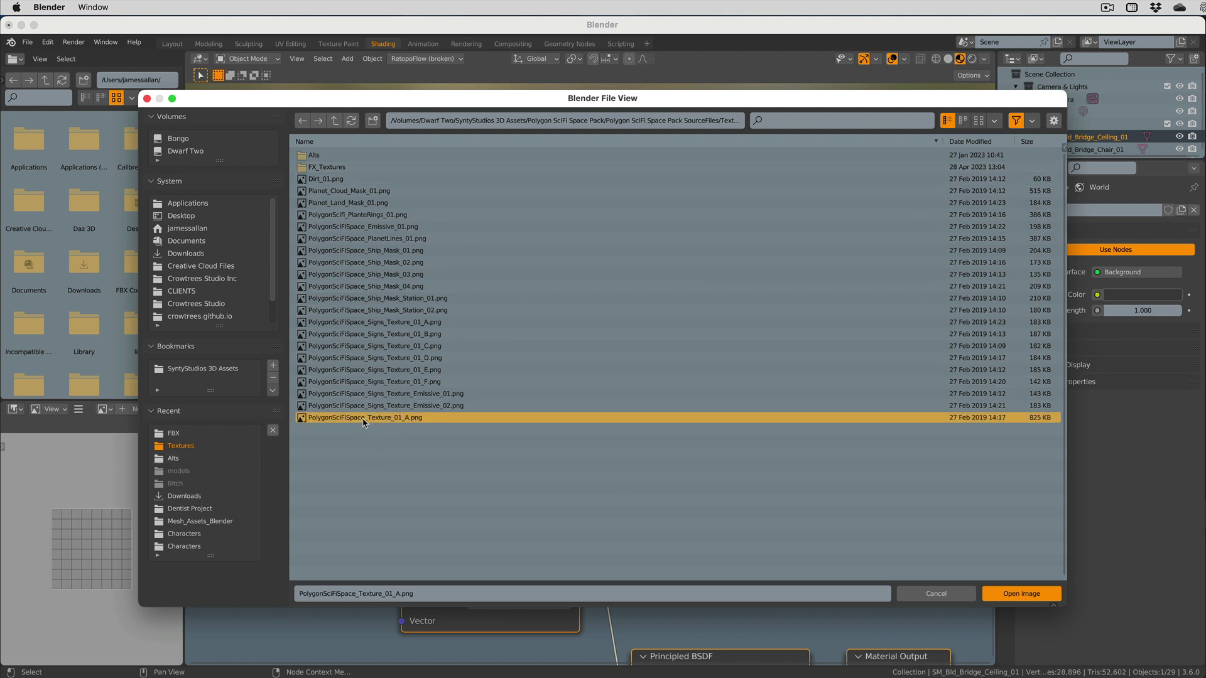
{"action": "left_click", "coordinate": [1022, 594]}
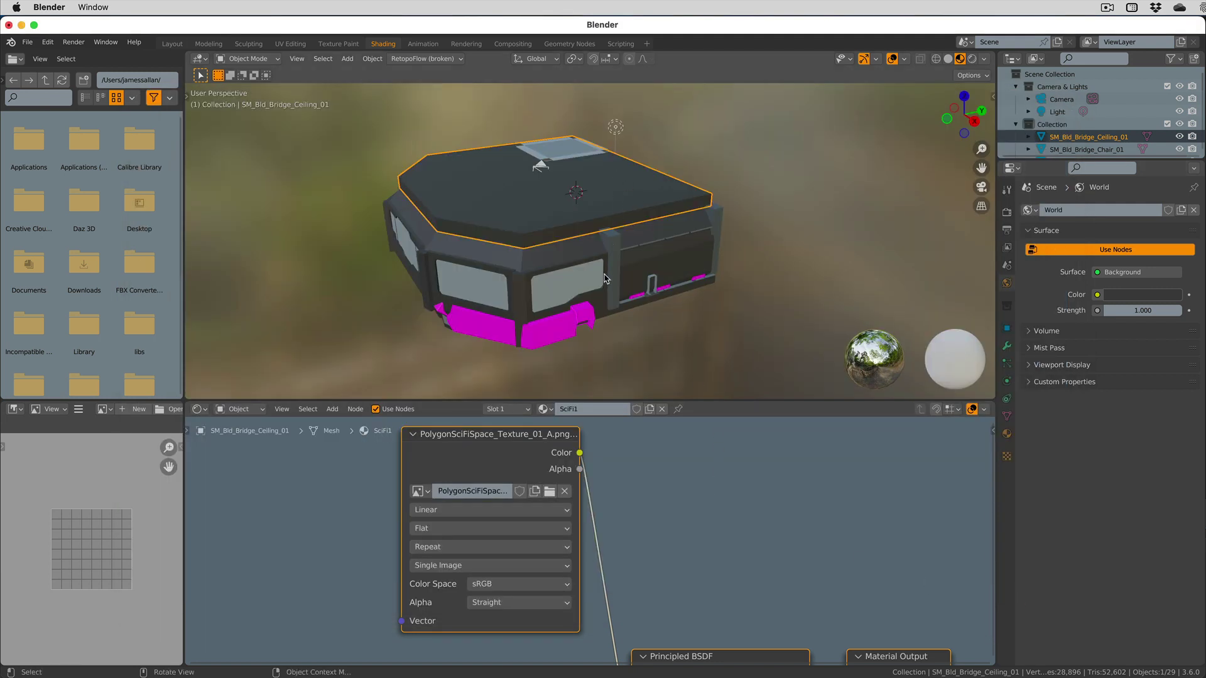
- Return to the Layout workspace and hide the bridge ceiling temporarily to check the interior meshes' materials, then unhide it
{"action": "left_click", "coordinate": [172, 46]}
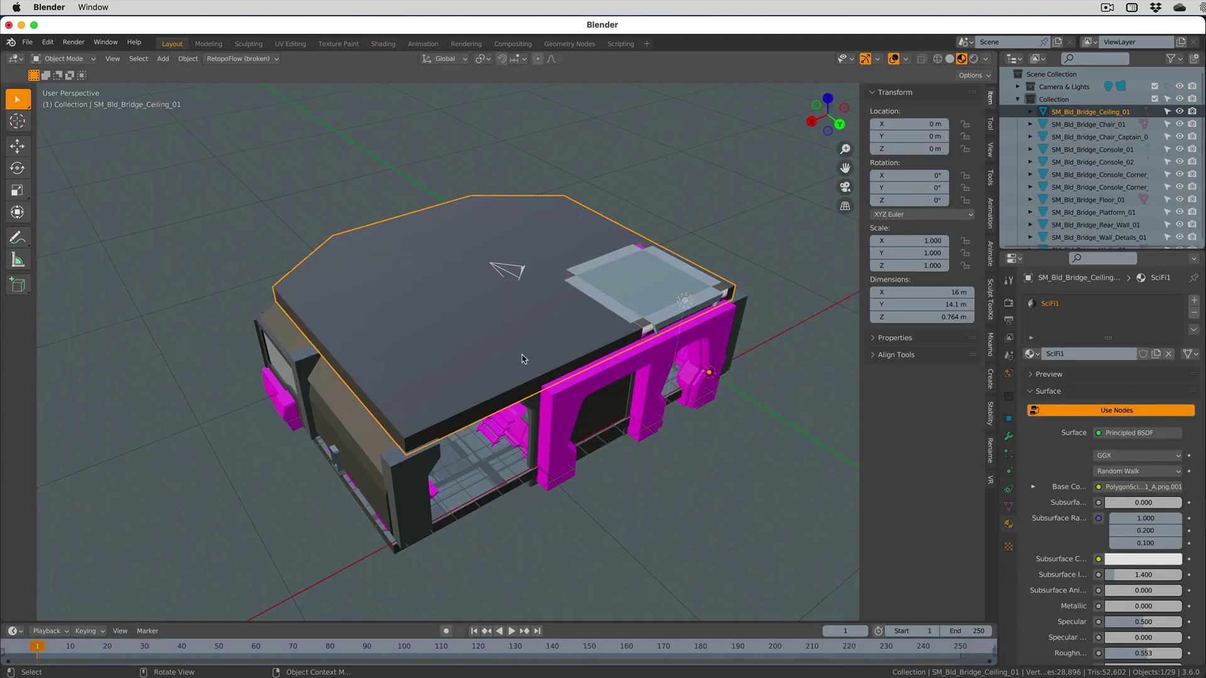
{"action": "key", "text": "h"}
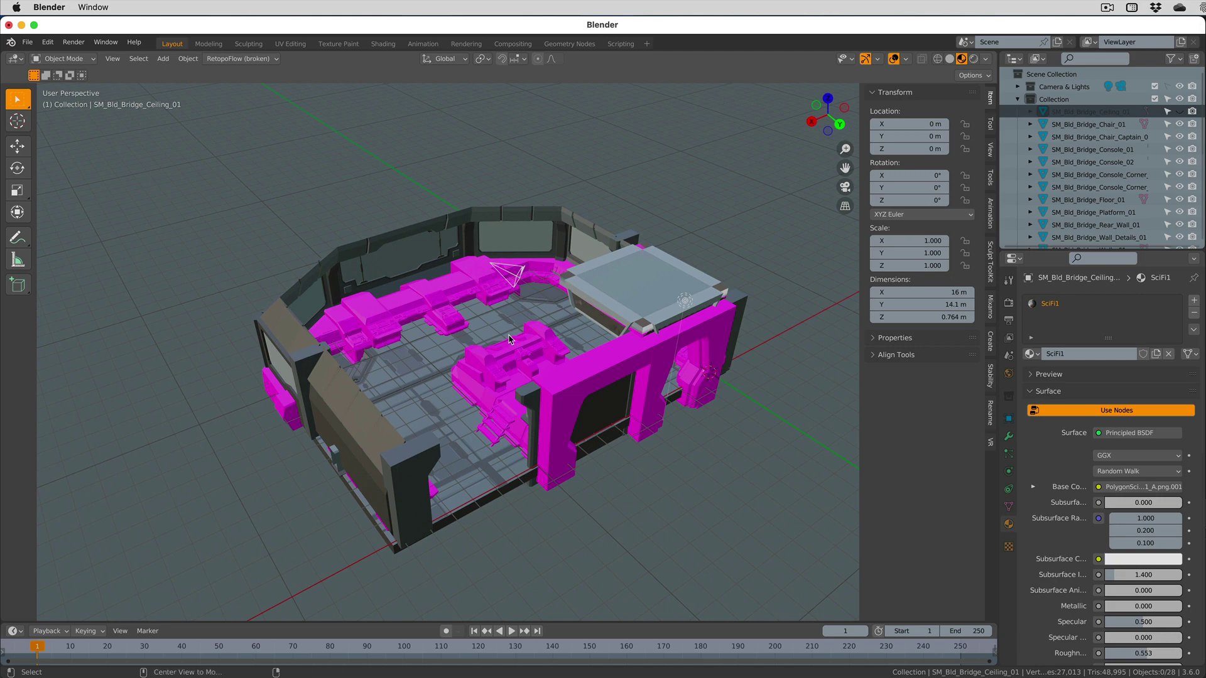
{"action": "key", "text": "alt+h"}
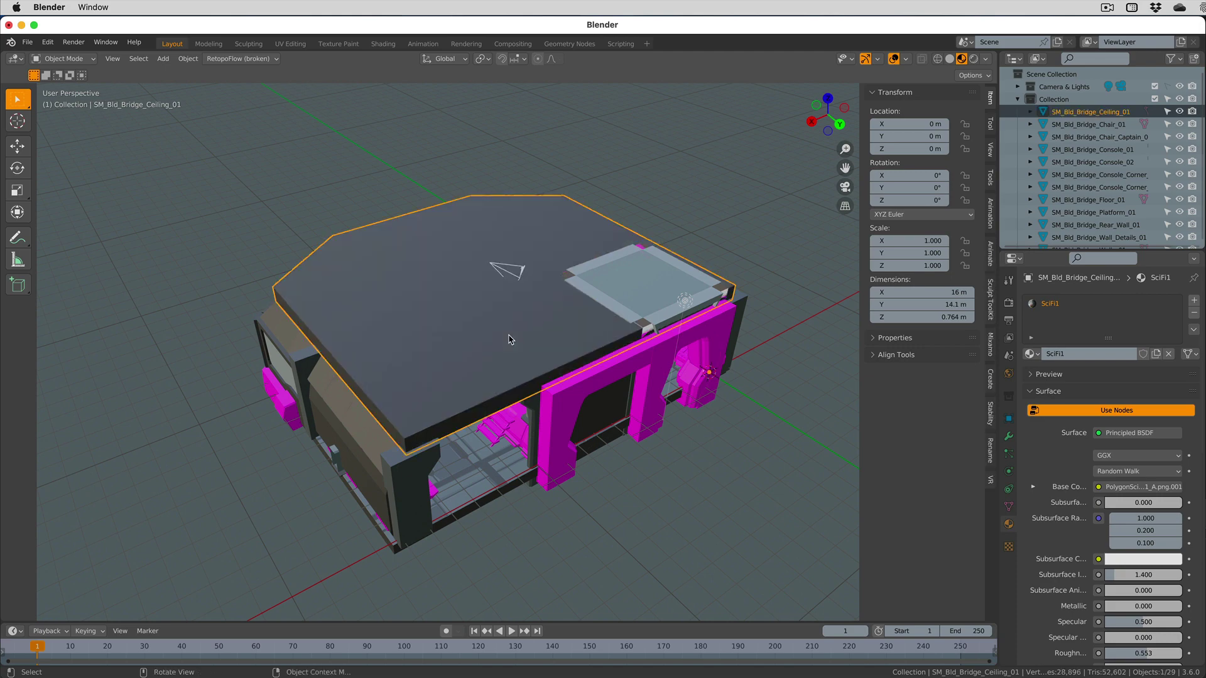
- Link the bridge ceiling's material to all the imported meshes, and reselect only the ceiling
{"action": "key", "text": "a"}
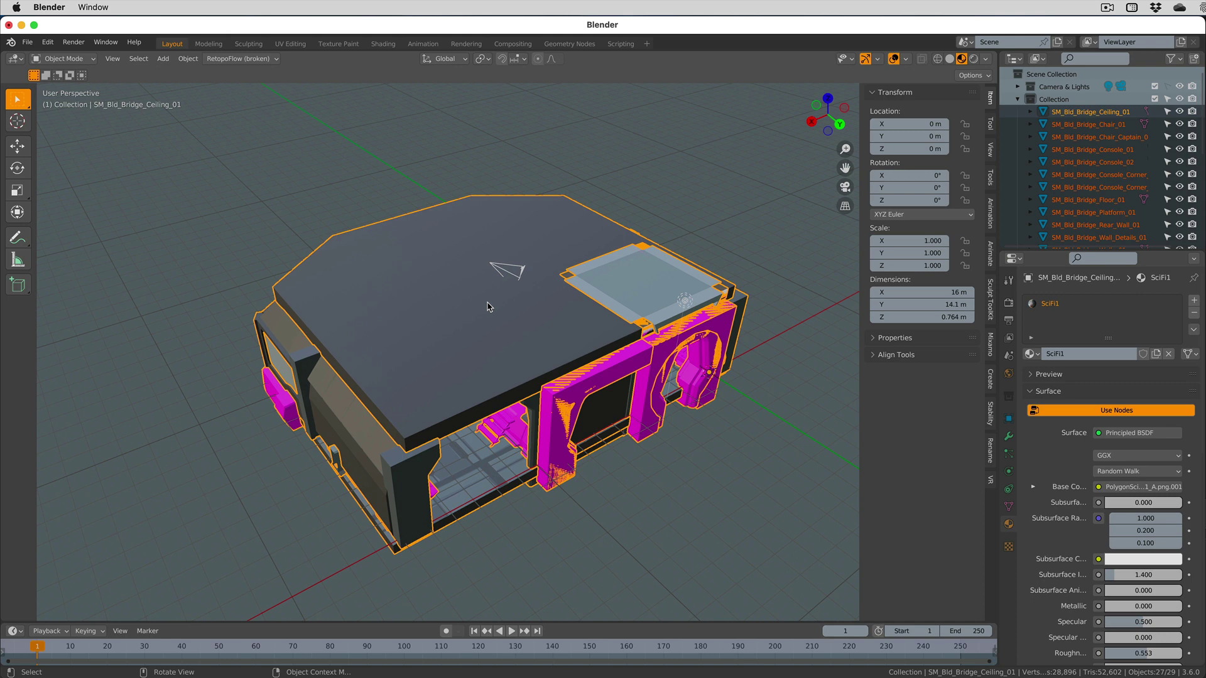
{"action": "key", "text": "ctrl+l"}
{"action": "mouse_move", "coordinate": [490, 307]}
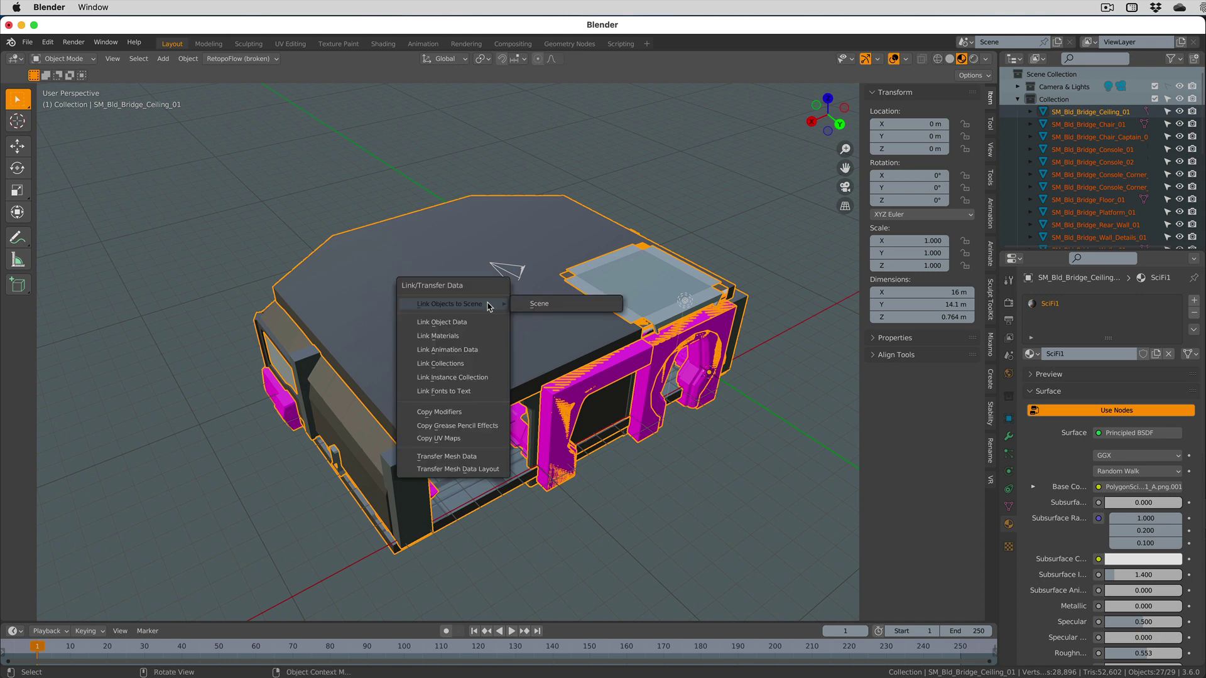
{"action": "left_click", "coordinate": [466, 341]}
{"action": "left_click", "coordinate": [463, 368]}
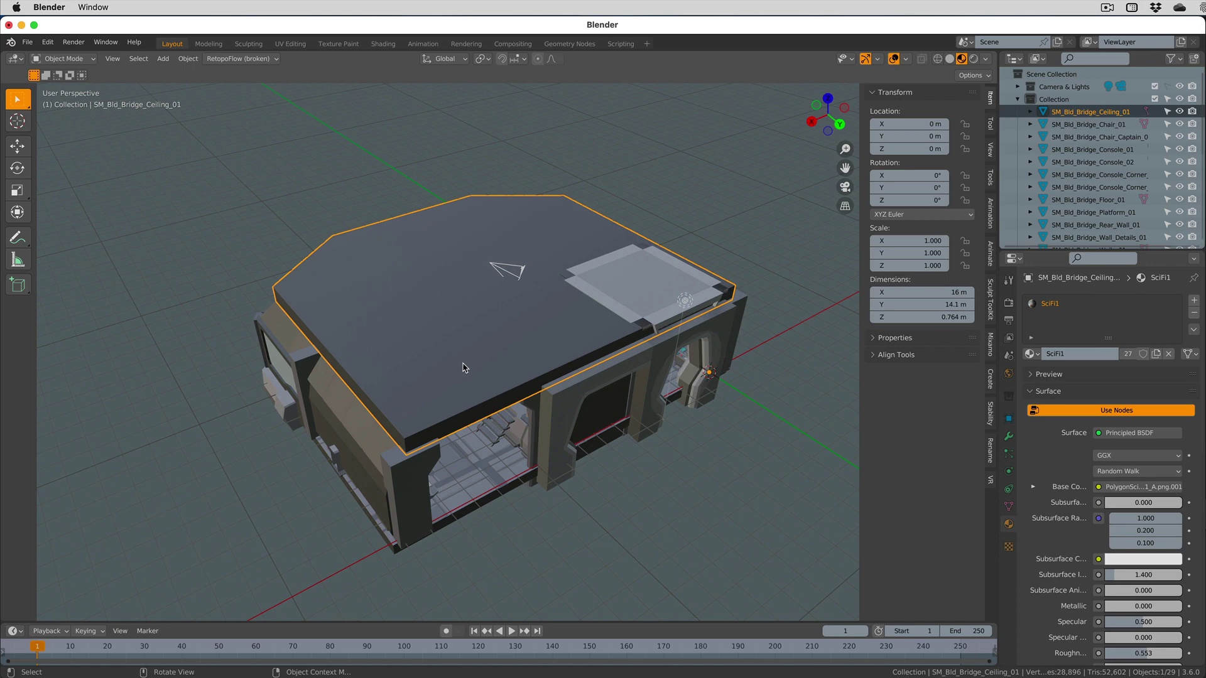
- Hide the bridge ceiling and examine the textures on the interior consoles, floor and walls
{"action": "key", "text": "h"}
{"action": "scroll", "coordinate": [452, 345], "scroll_direction": "up", "scroll_amount": 8}
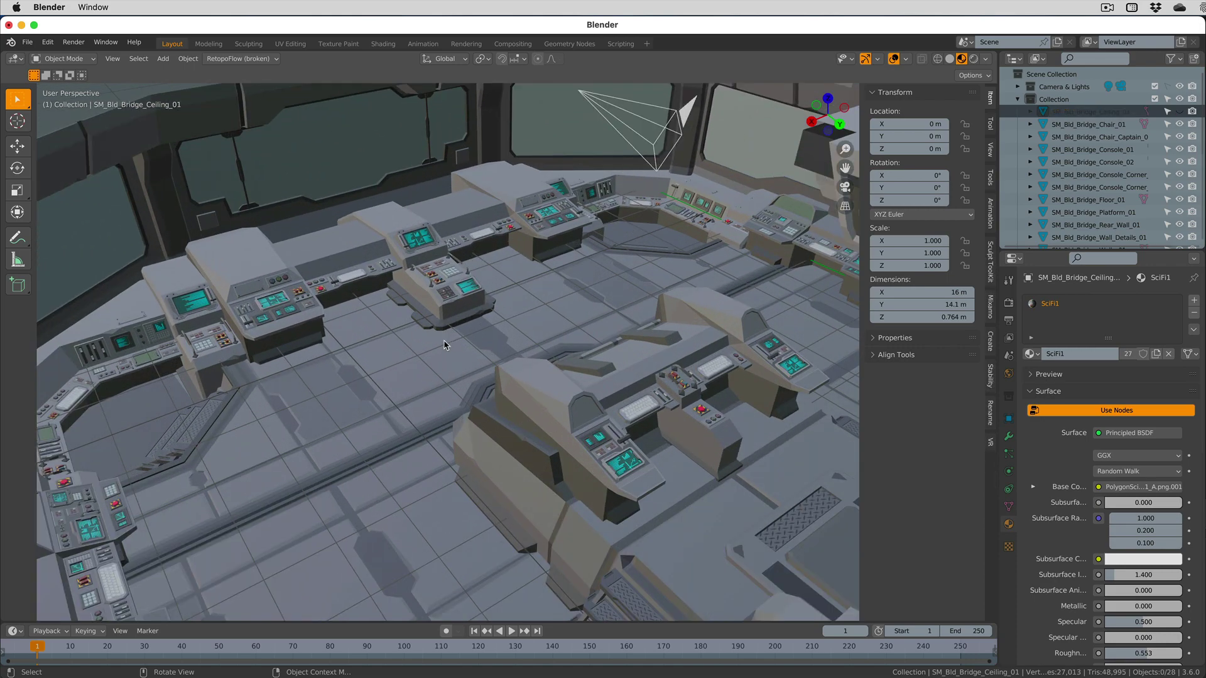
{"action": "scroll", "coordinate": [449, 341], "scroll_direction": "down", "scroll_amount": 5}
{"action": "middle_click_drag", "start_coordinate": [477, 379], "coordinate": [565, 433]}
{"action": "scroll", "coordinate": [526, 363], "scroll_direction": "down", "scroll_amount": 4}
{"action": "scroll", "coordinate": [589, 376], "scroll_direction": "up", "scroll_amount": 3}
{"action": "middle_click_drag", "start_coordinate": [589, 375], "coordinate": [595, 363]}
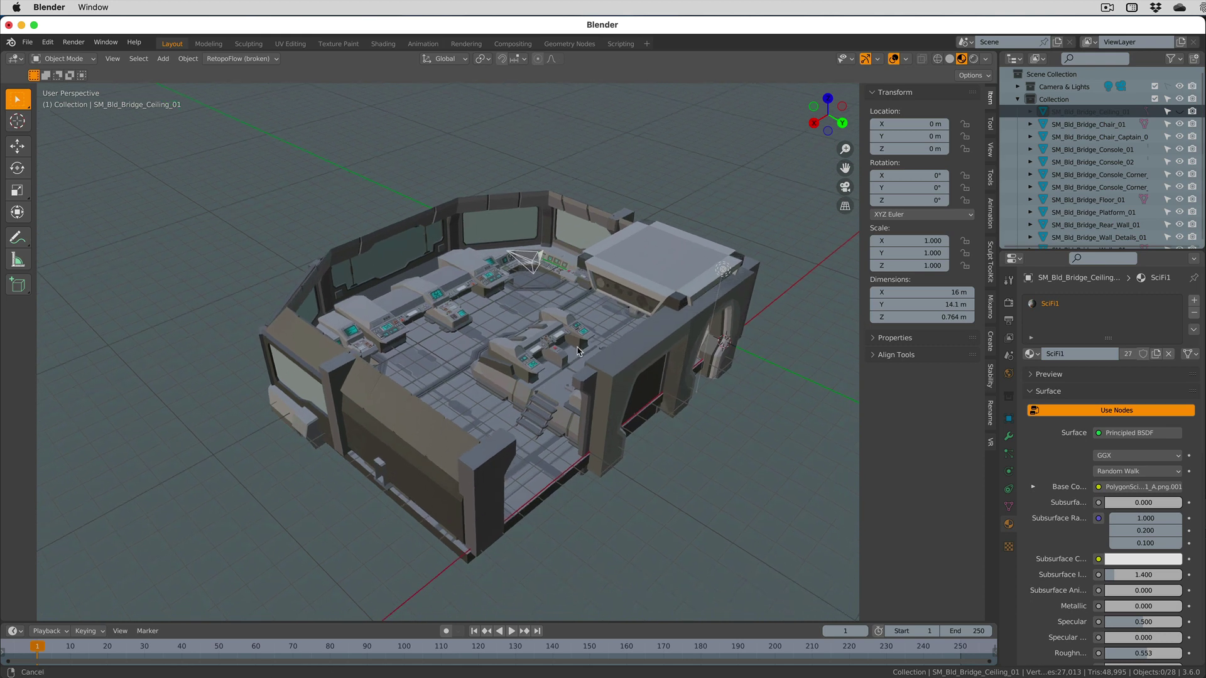